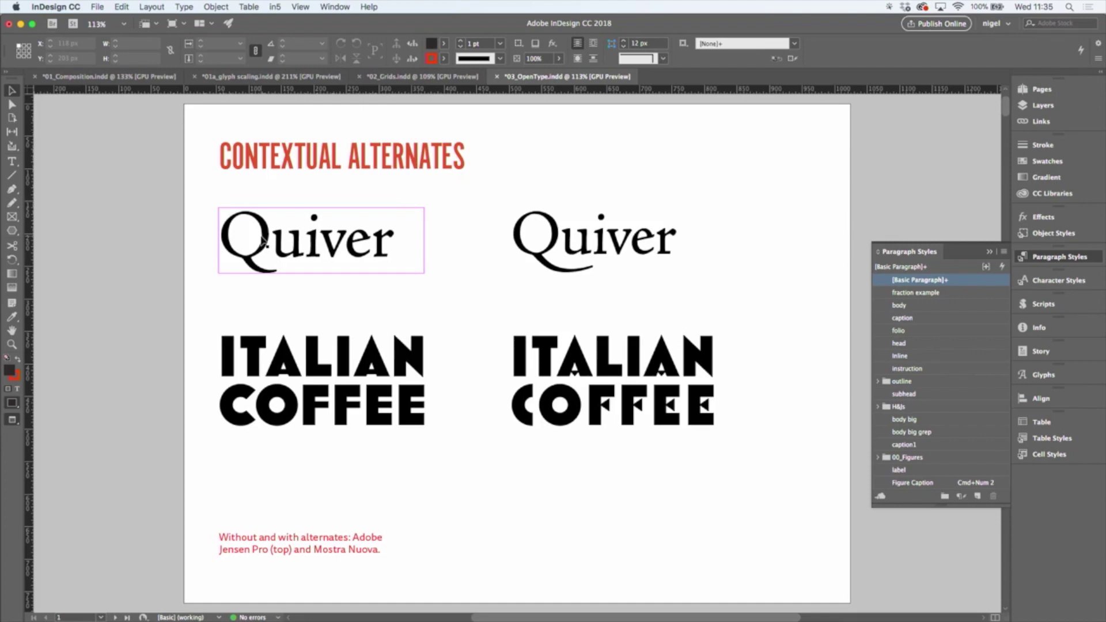
- Glance at the Typekit font library and return to the InDesign document
click(450, 199)
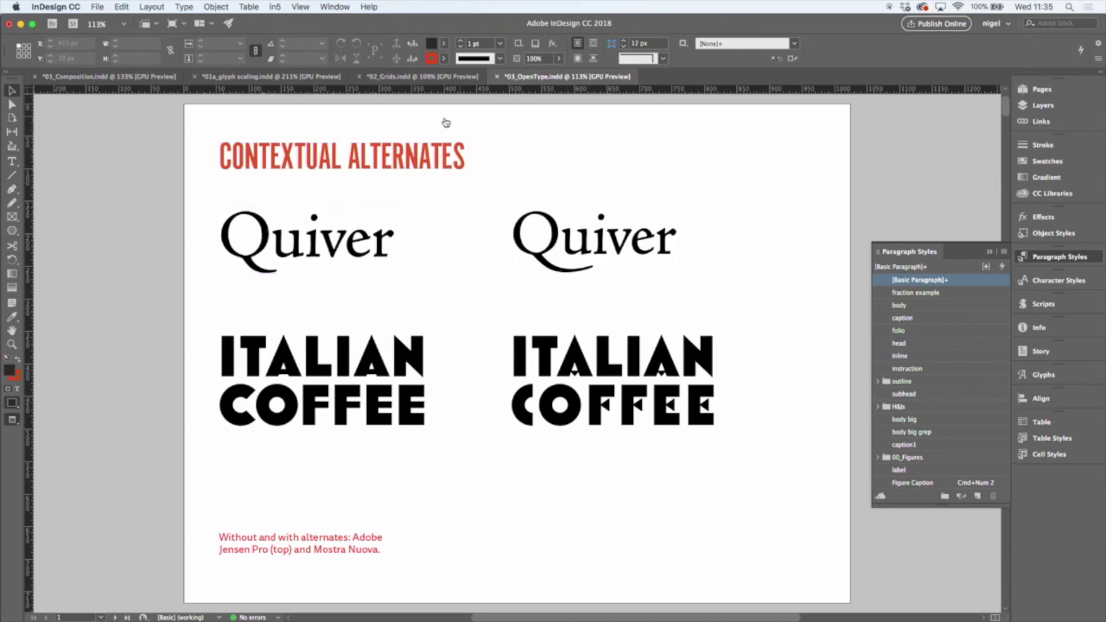
key(super+Tab)
key(super+Tab)
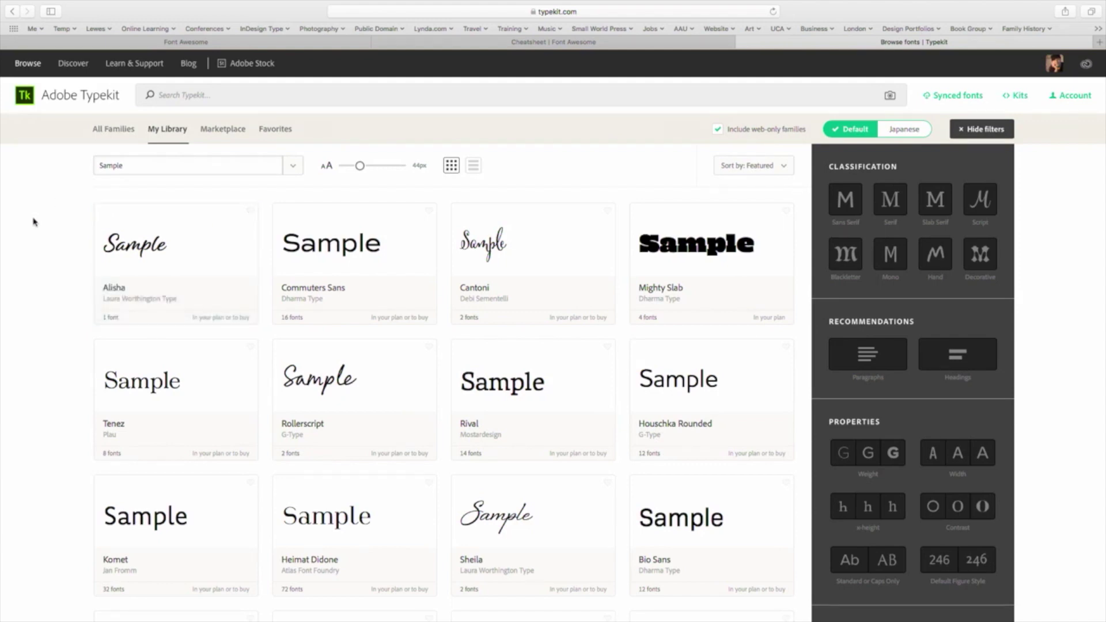
key(super+Tab)
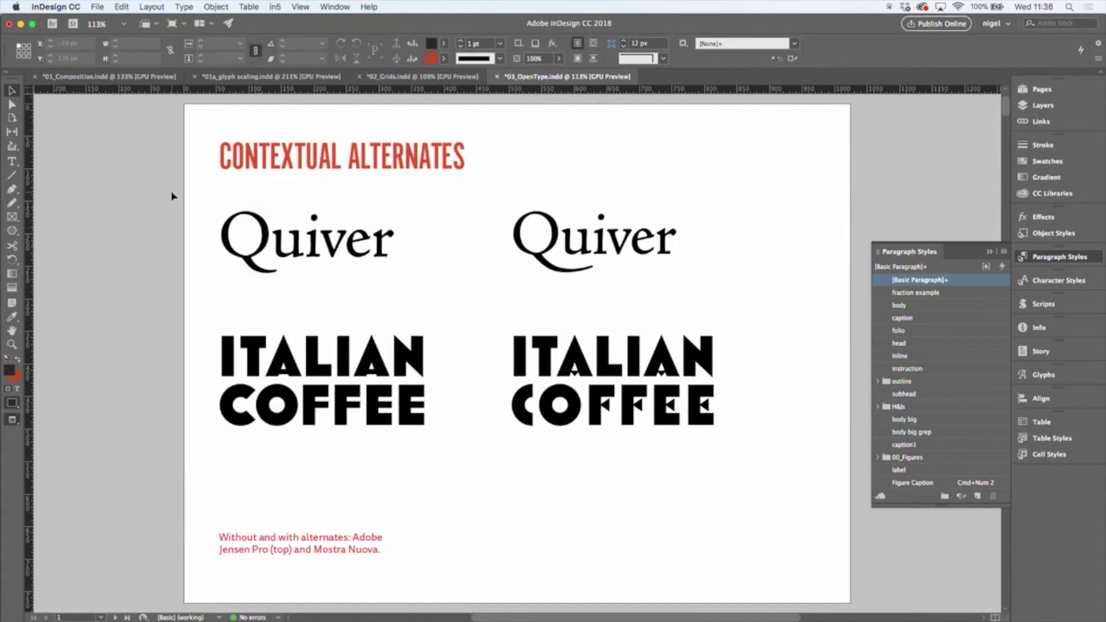
- Review the Advanced Type settings in the application preferences
key(super+k)
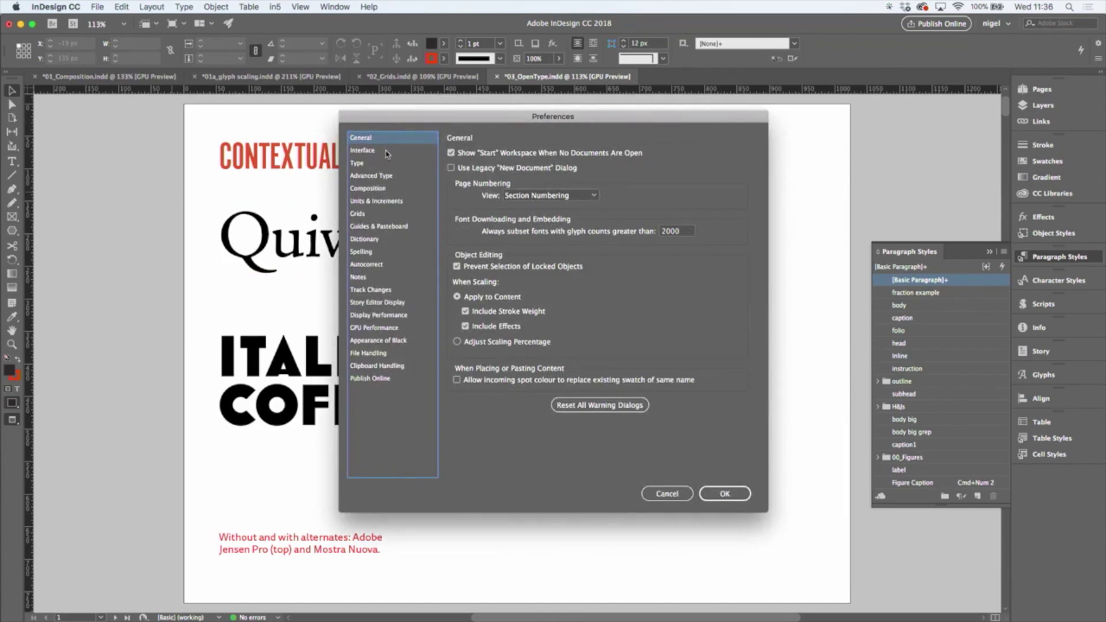
click(366, 164)
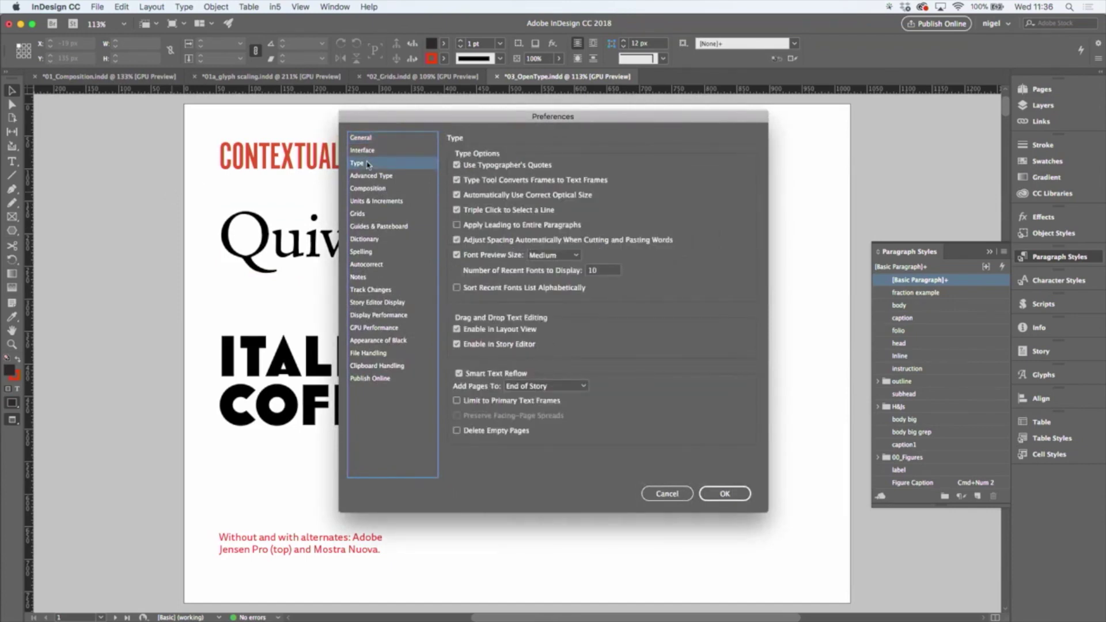
click(368, 176)
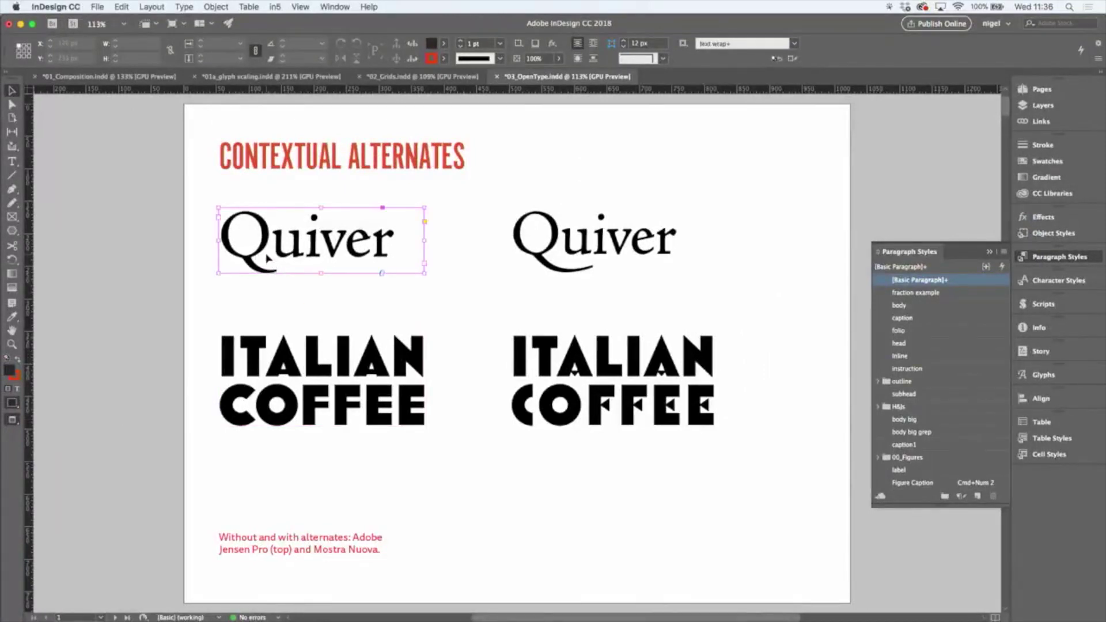
- Swap the Q of the left Quiver for its long-tailed alternate, then move into the ITALIAN text
double_click(273, 255)
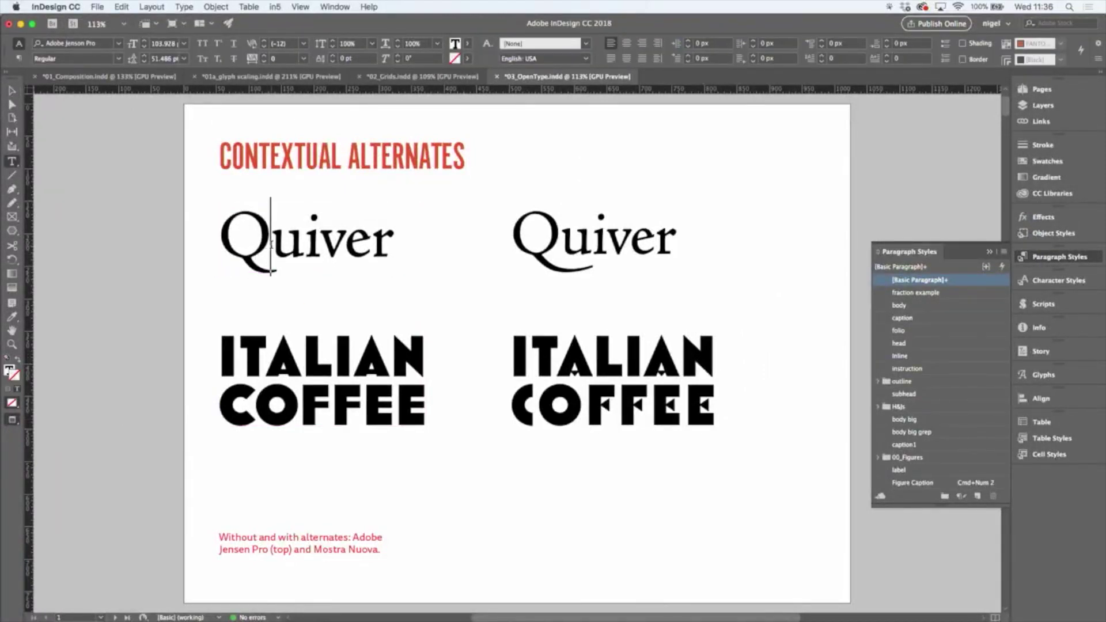
key(shift+Left)
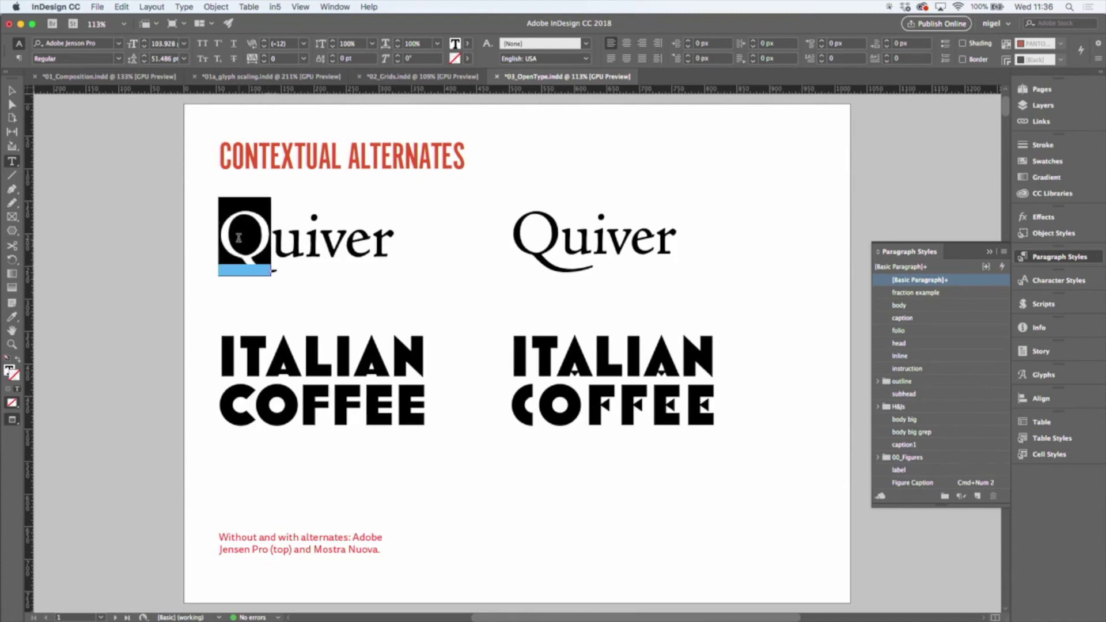
mouse_move(245, 242)
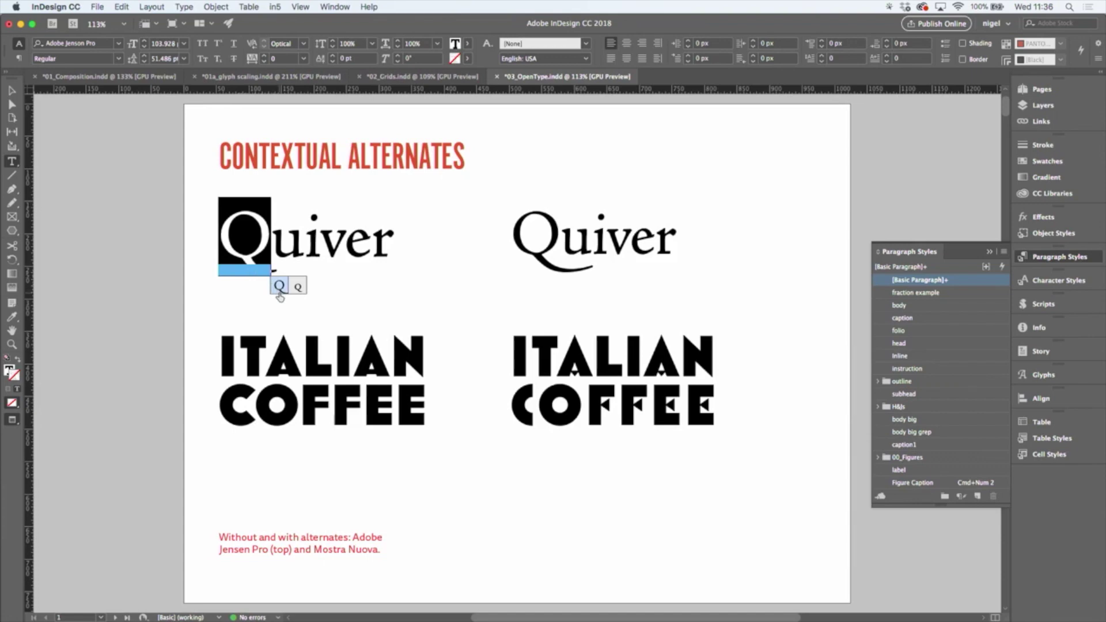
click(279, 293)
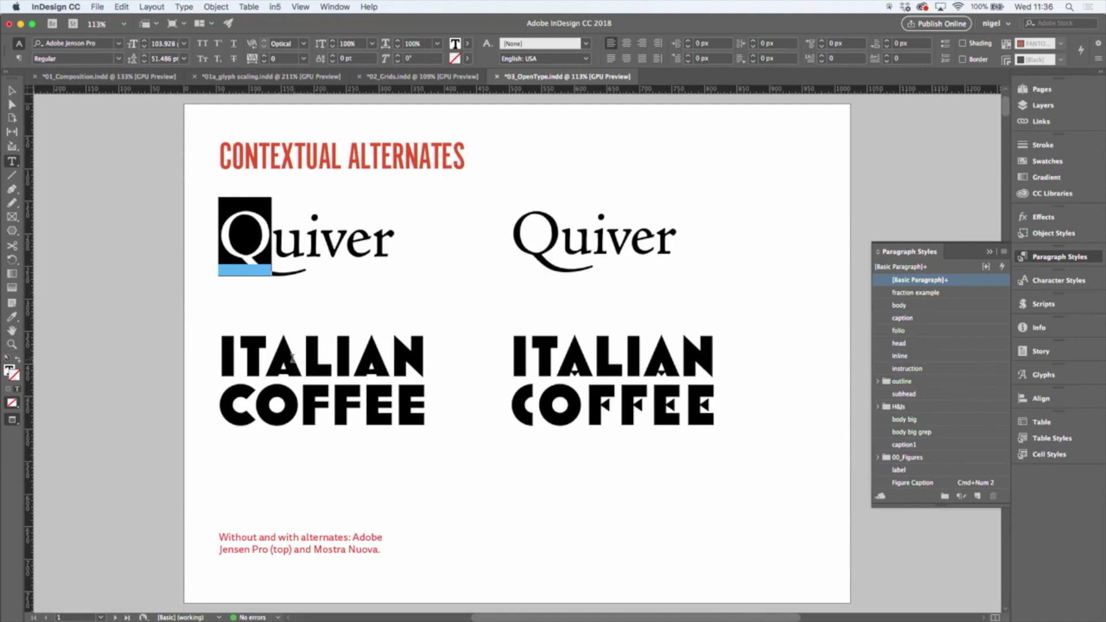
click(292, 357)
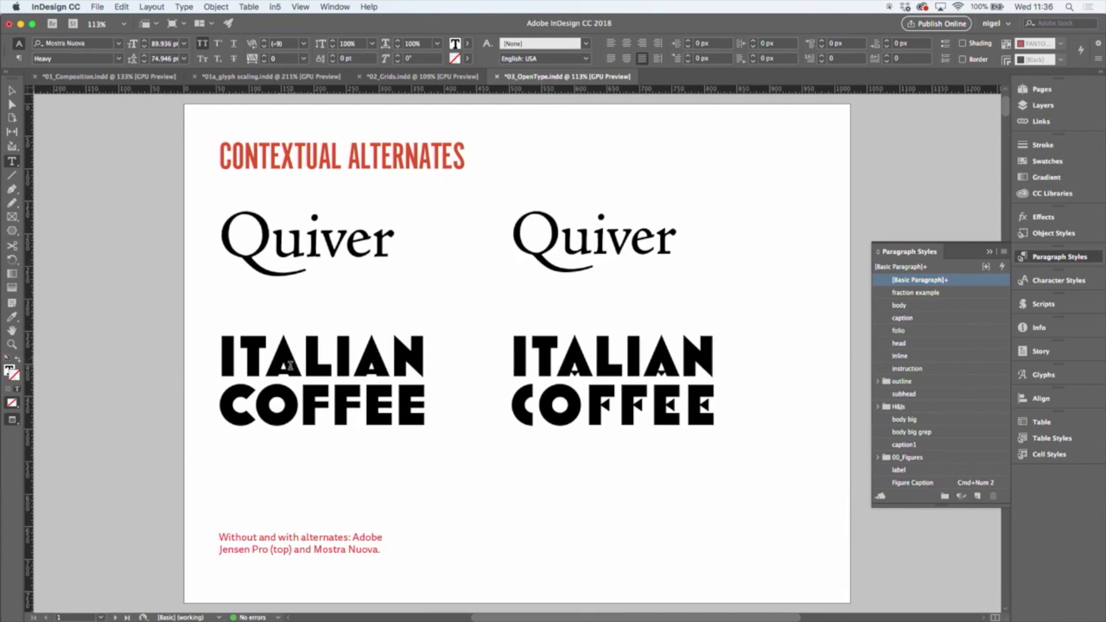
- Select the A in ITALIAN and bring up the Glyphs panel, positioned higher on screen
key(shift+Left)
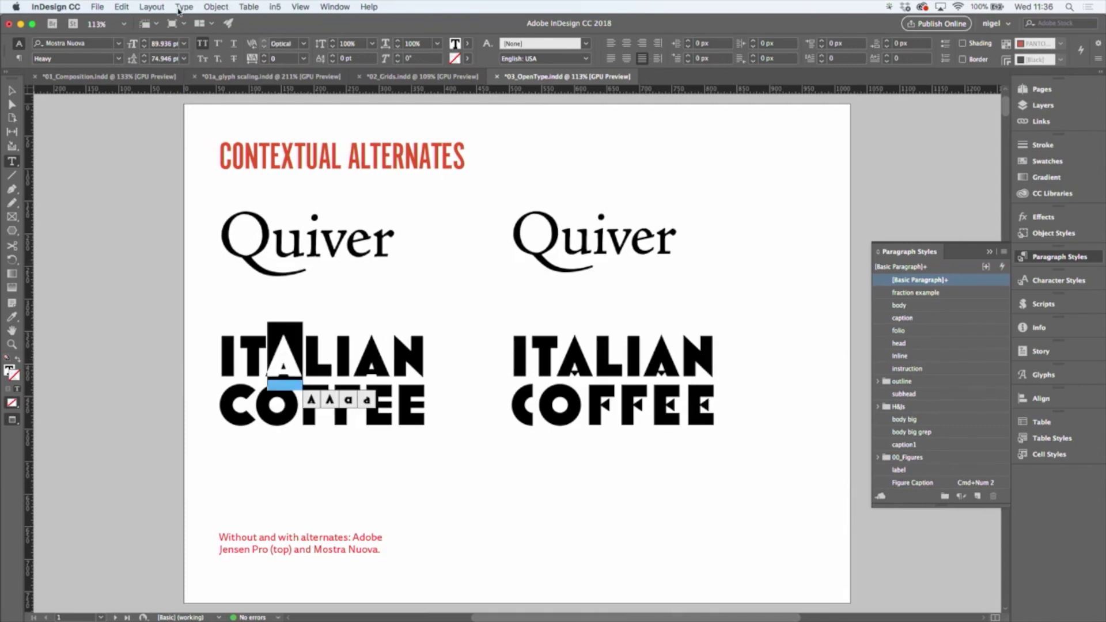
click(184, 8)
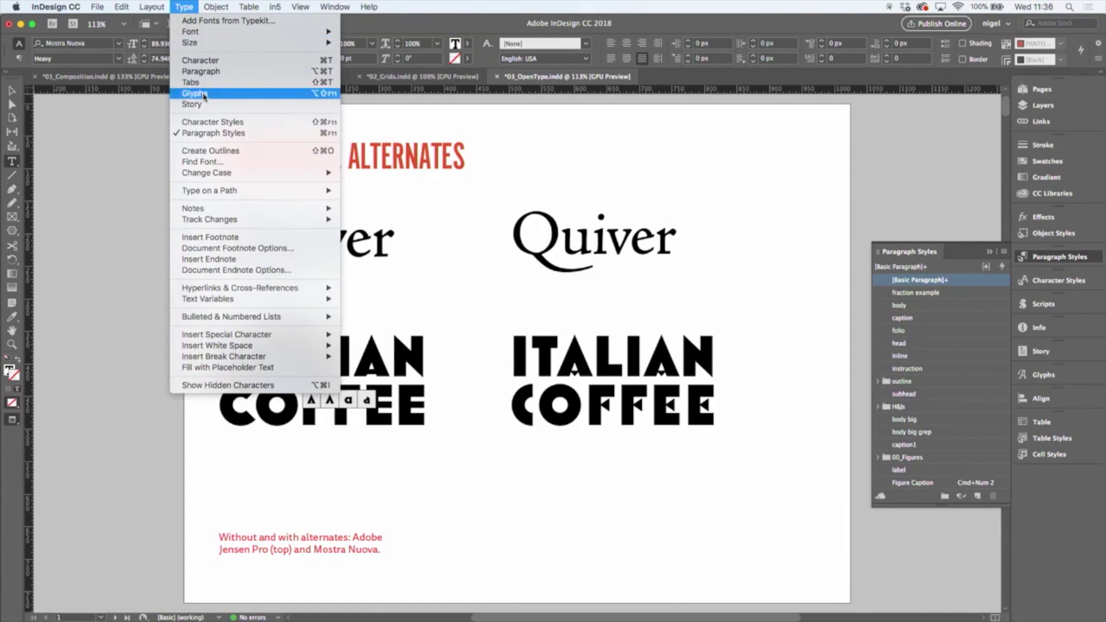
click(202, 94)
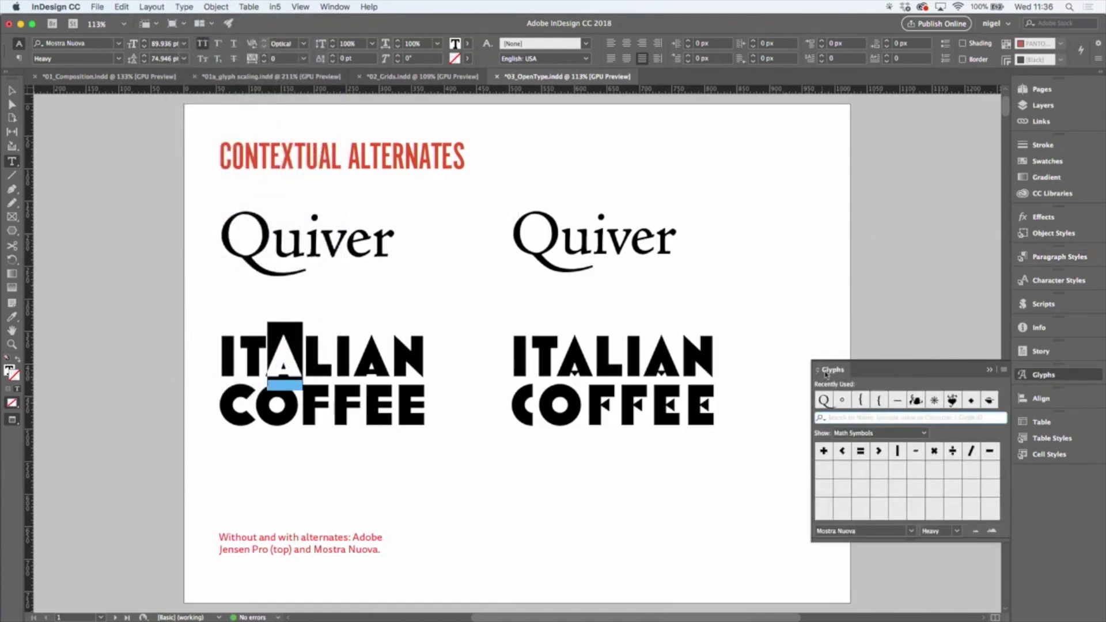
mouse_move(826, 370)
mouse_down()
mouse_move(756, 282)
mouse_move(732, 121)
mouse_up()
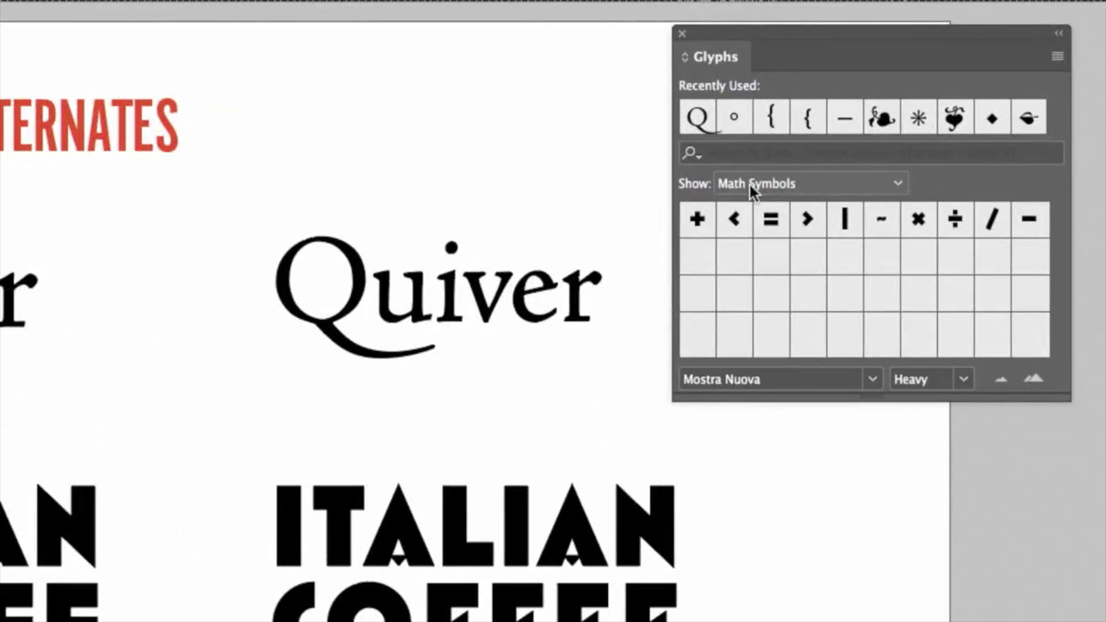
- Set the Glyphs panel Show filter via Cyrillic and Stylistic Alternates to Alternates for Selection
click(793, 183)
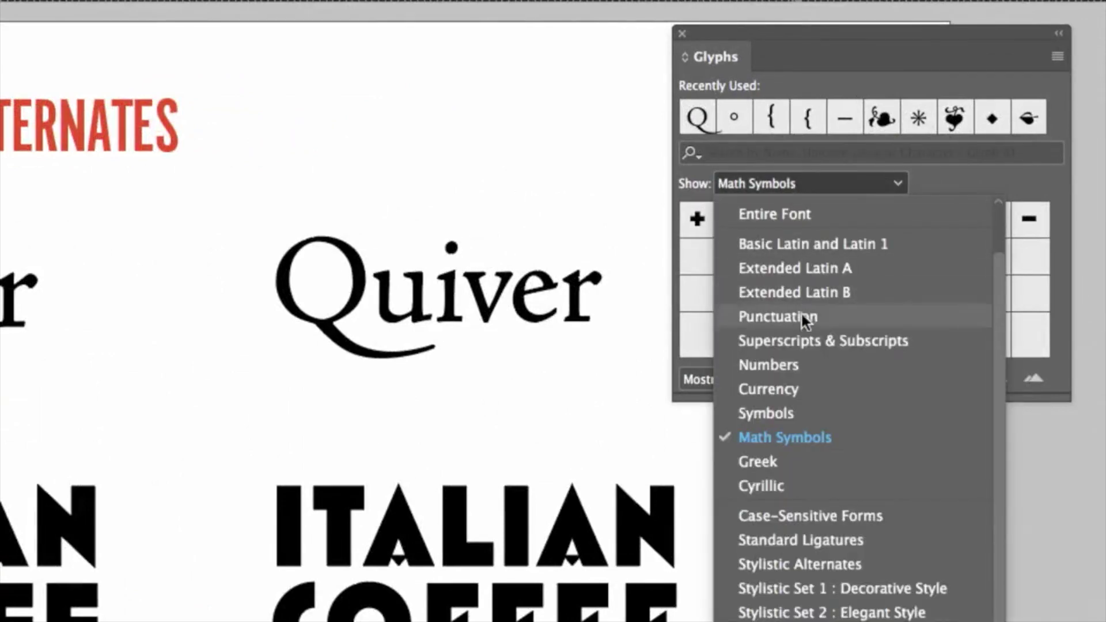
click(798, 484)
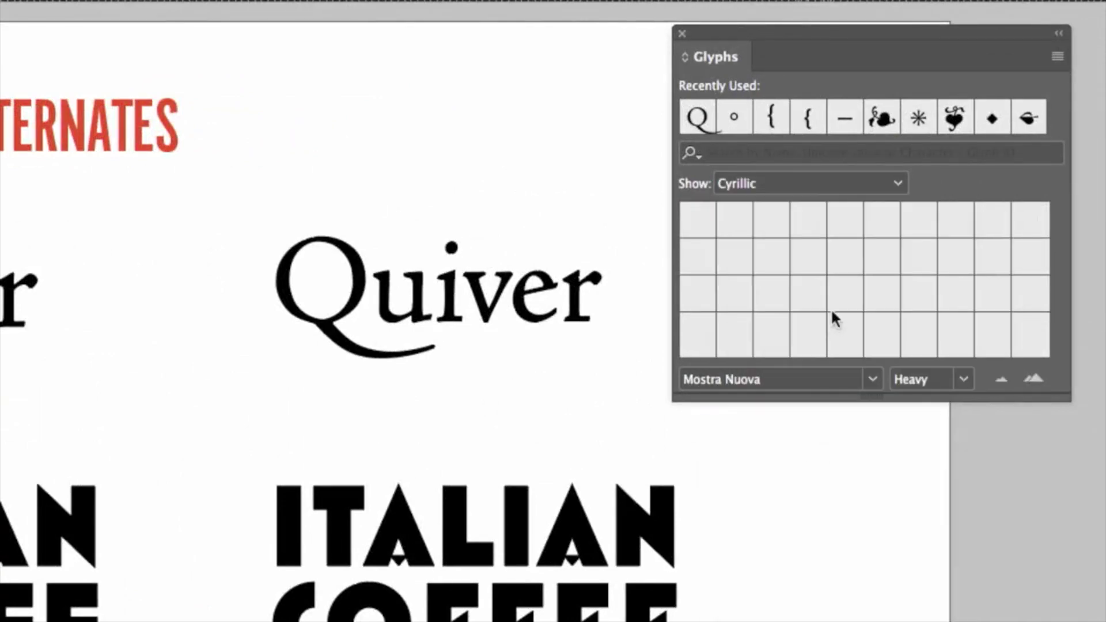
click(891, 185)
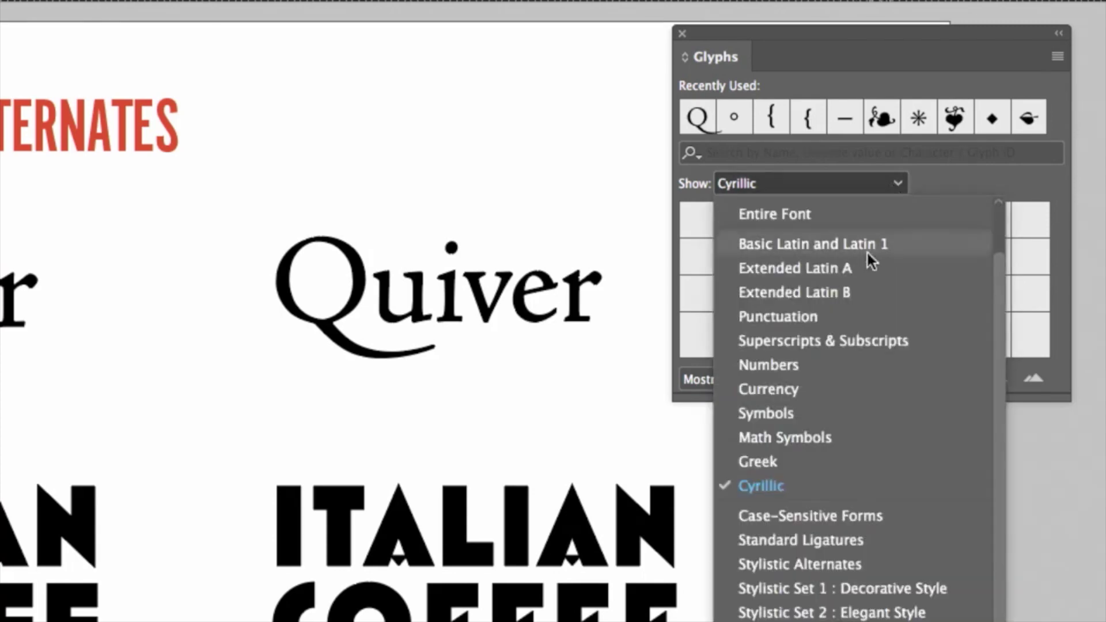
scroll(867, 251, up, 2)
scroll(867, 251, down, 2)
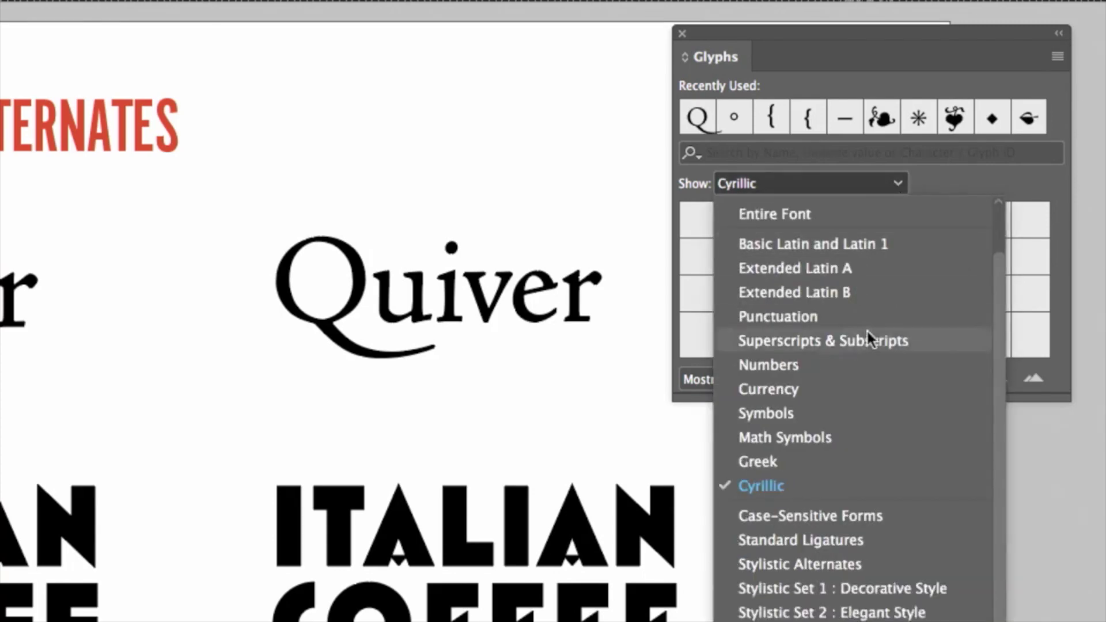
click(840, 563)
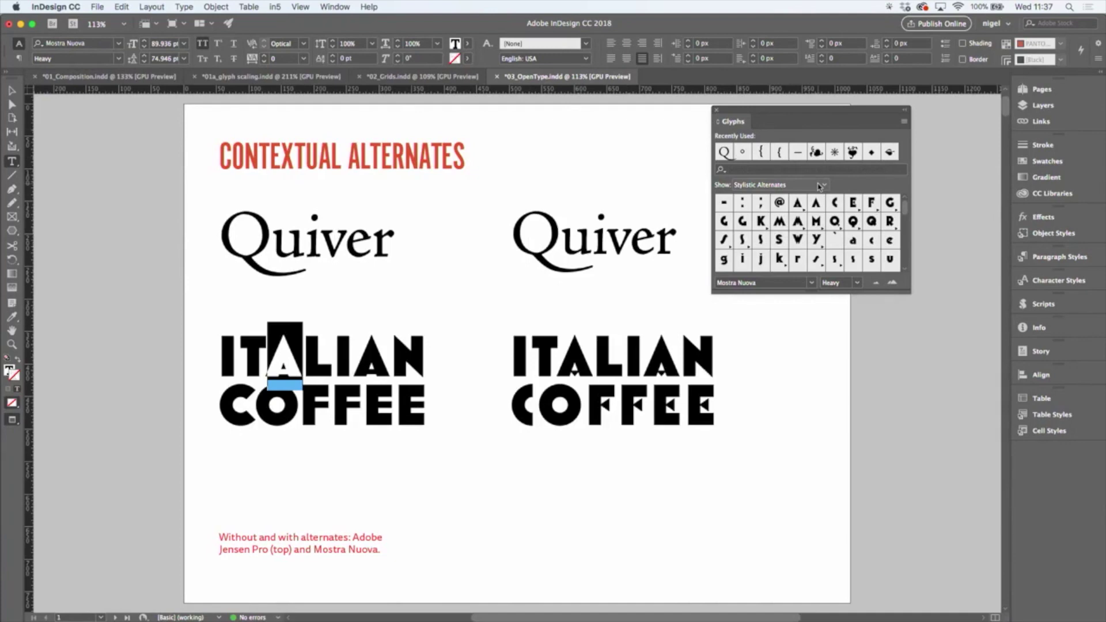
click(820, 186)
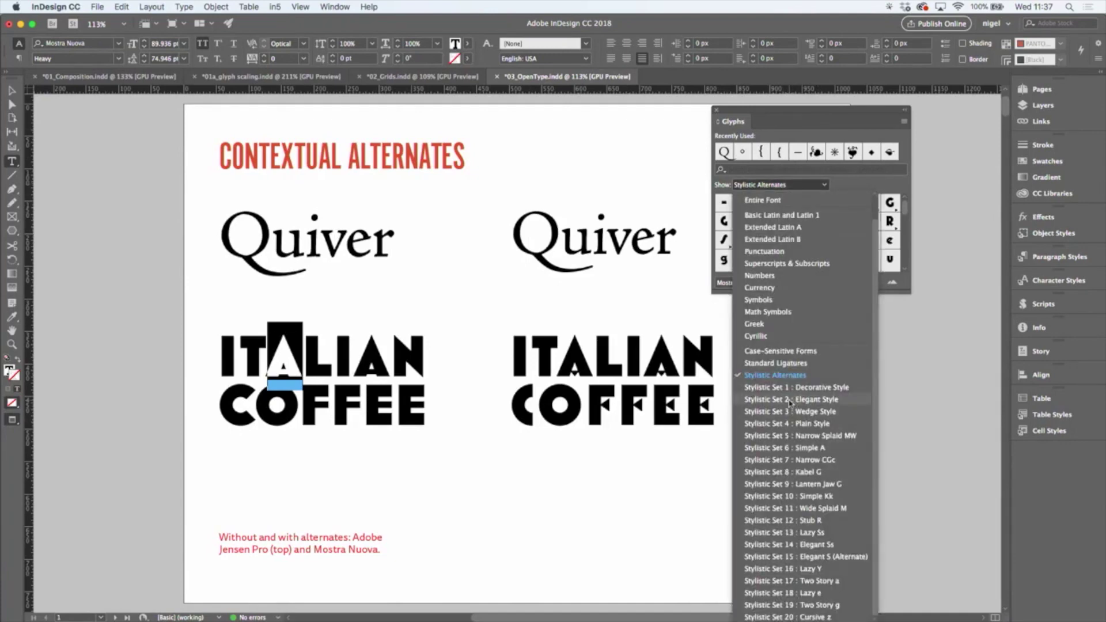
scroll(790, 402, up, 2)
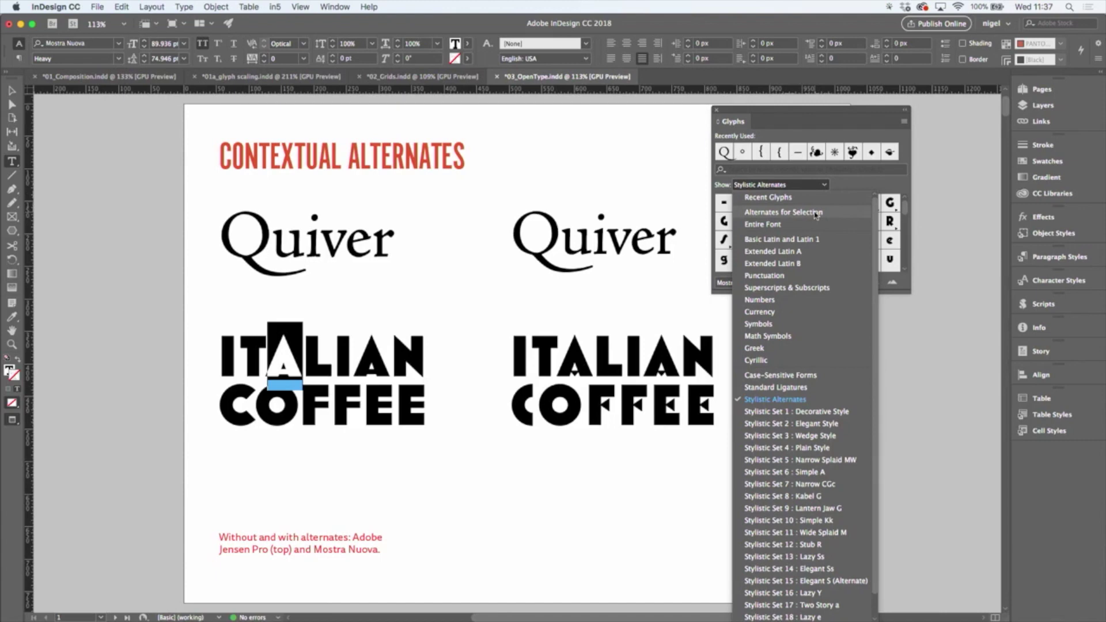
click(817, 213)
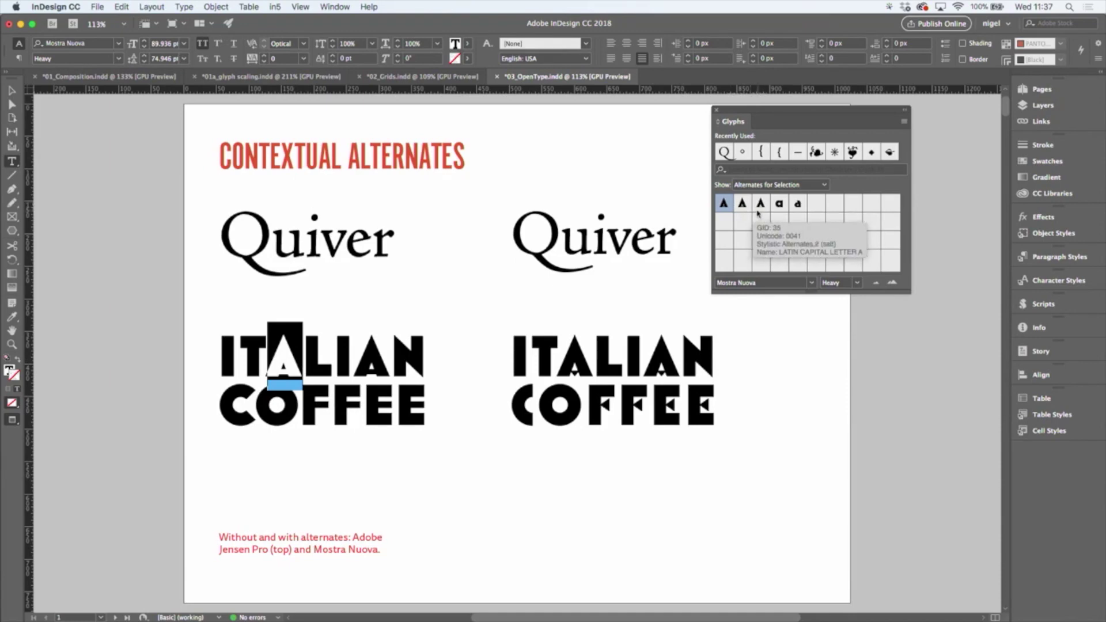
- Replace the selected A in the left ITALIAN with an alternate glyph from the panel
double_click(741, 204)
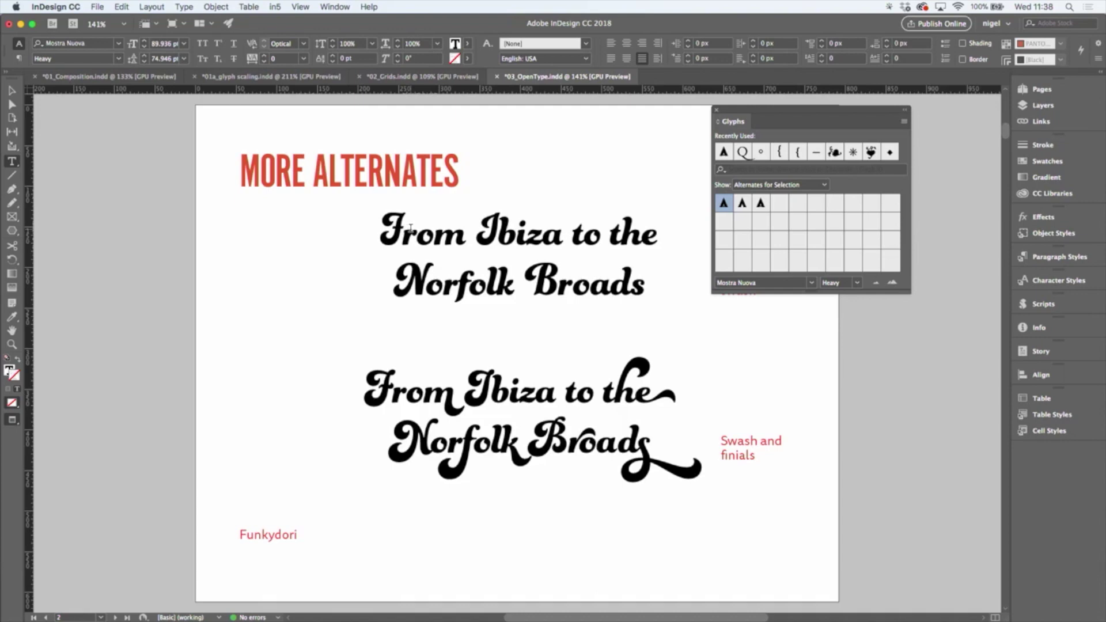
- Give the f in the upper Norfolk its long swash alternate from the Glyphs panel, then deselect
drag(458, 283, 470, 284)
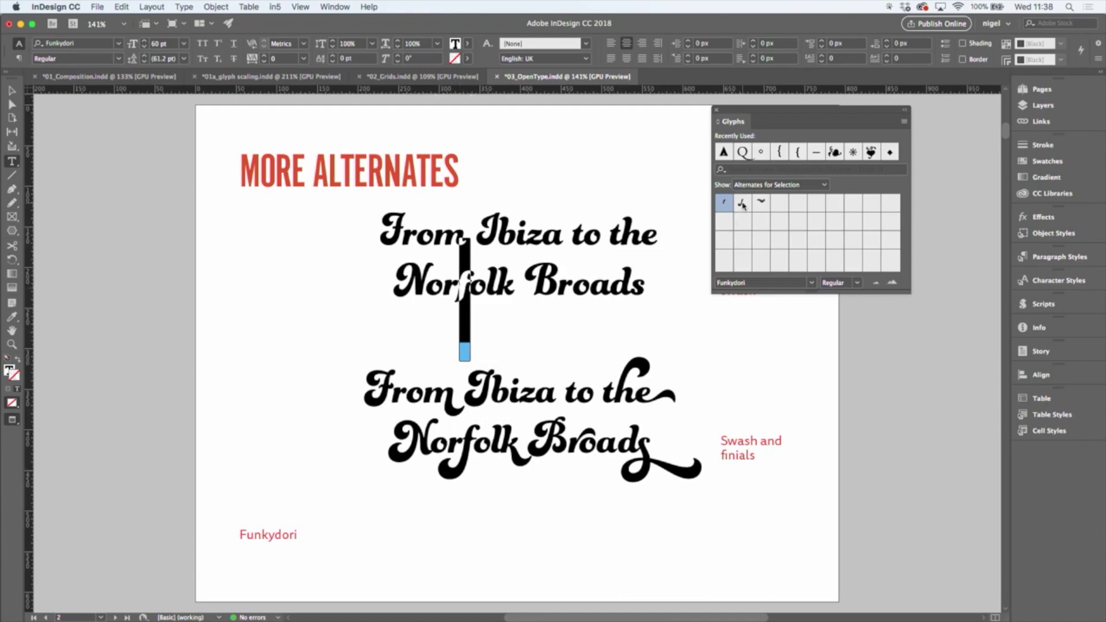
click(742, 204)
double_click(743, 204)
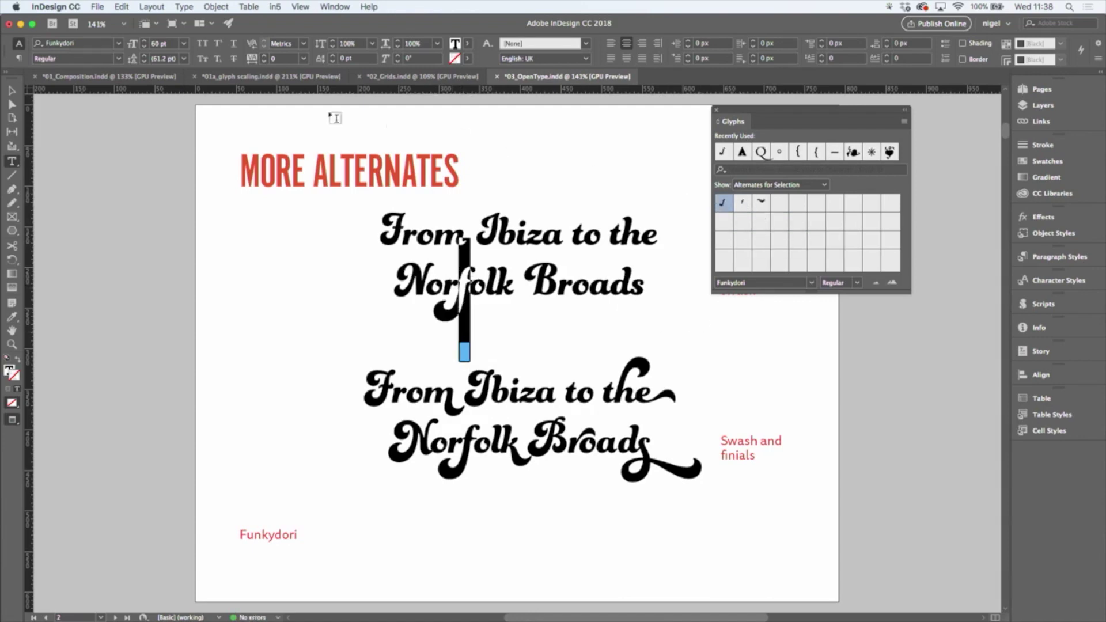
click(11, 90)
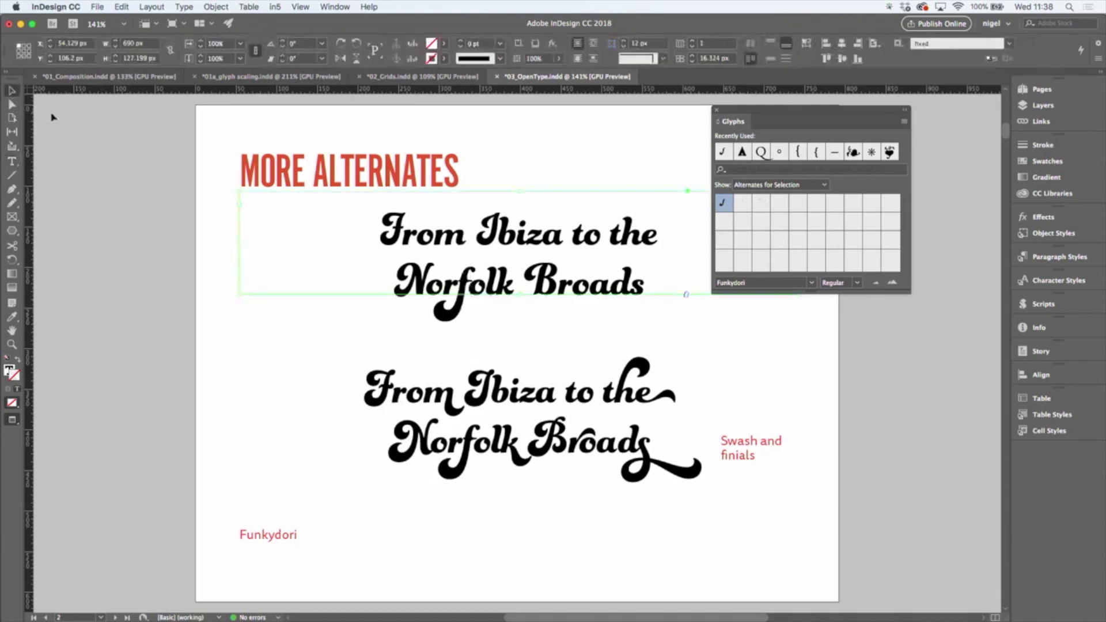
click(103, 146)
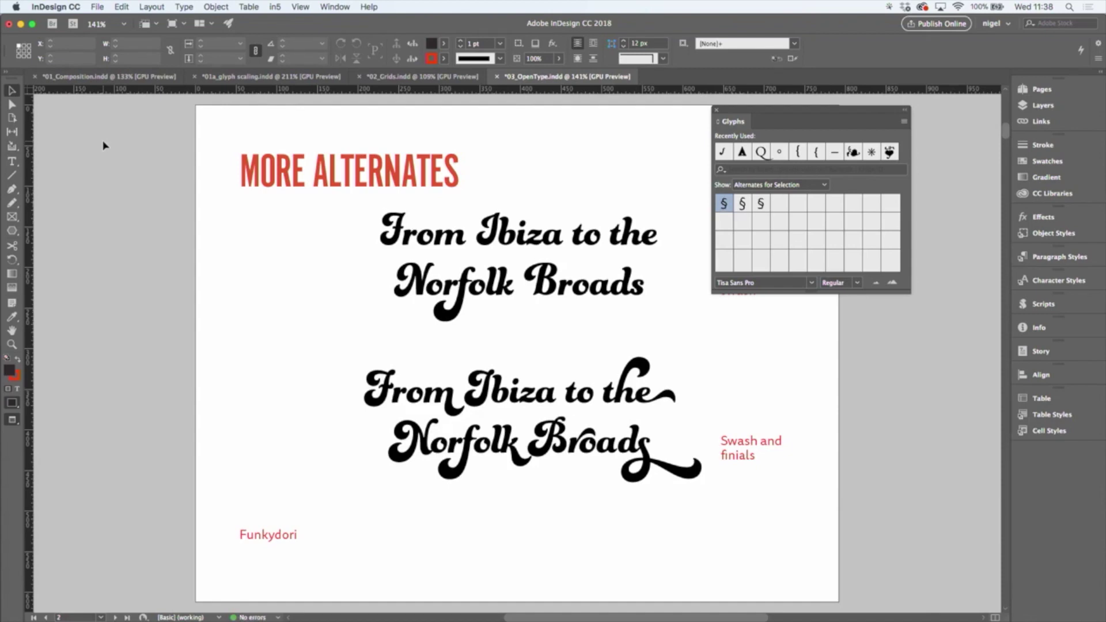
key(shift+Page_Down)
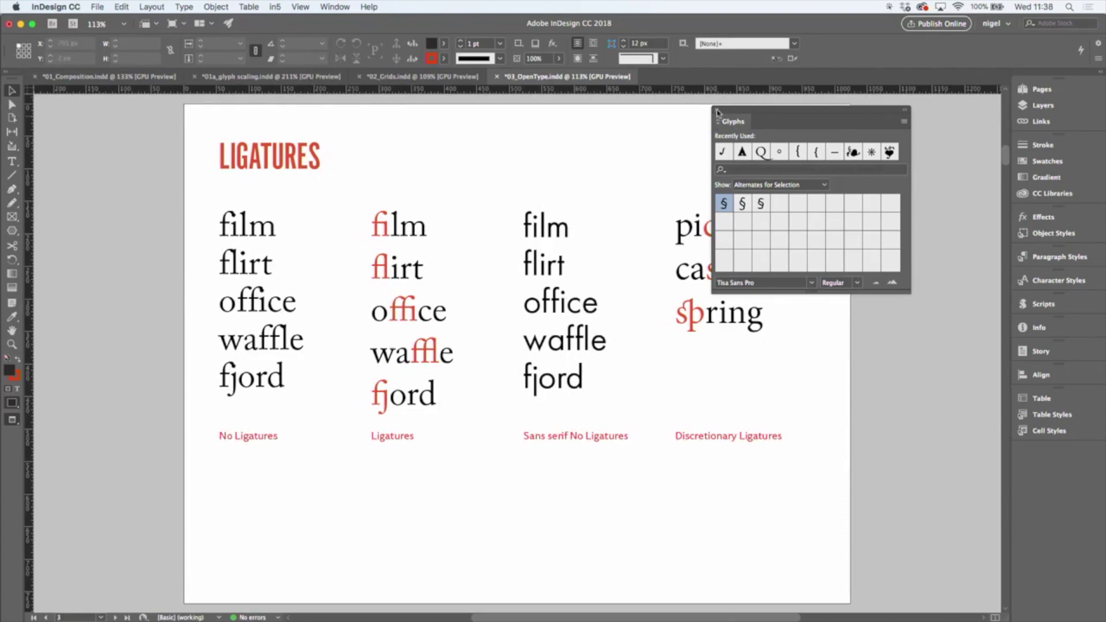
click(716, 111)
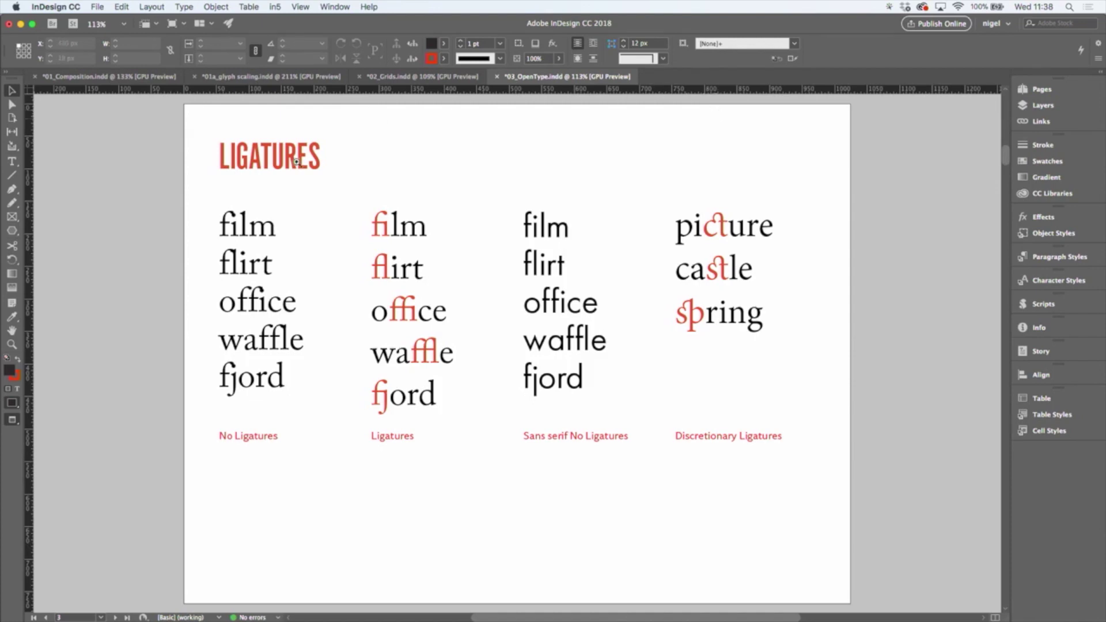
key(z)
drag(203, 205, 321, 403)
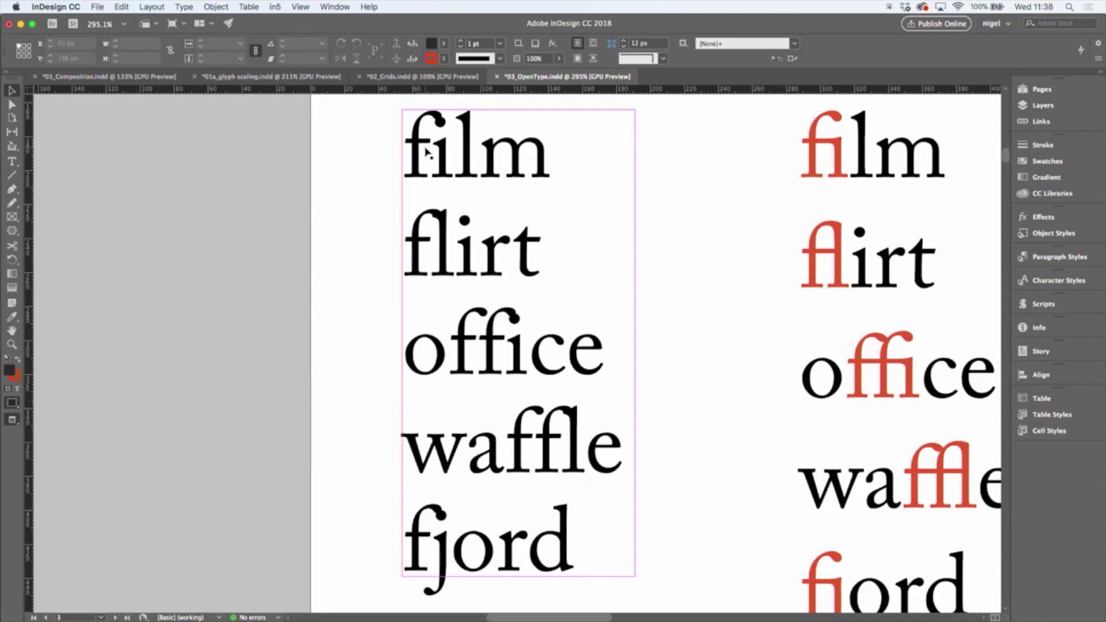
drag(637, 193, 357, 193)
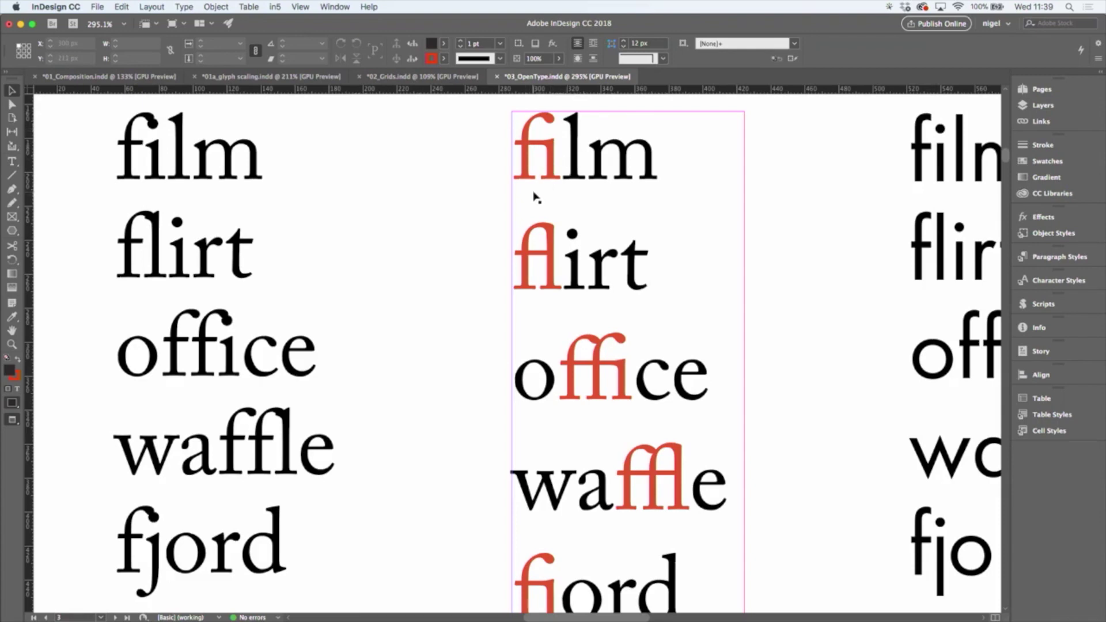
drag(717, 393, 637, 302)
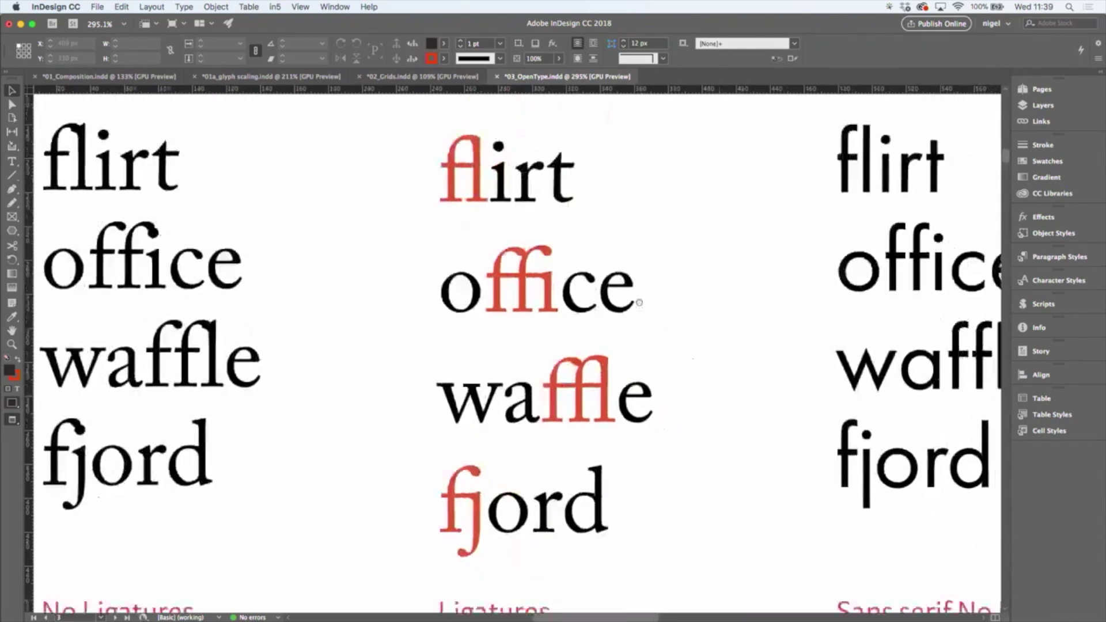
drag(603, 427, 509, 333)
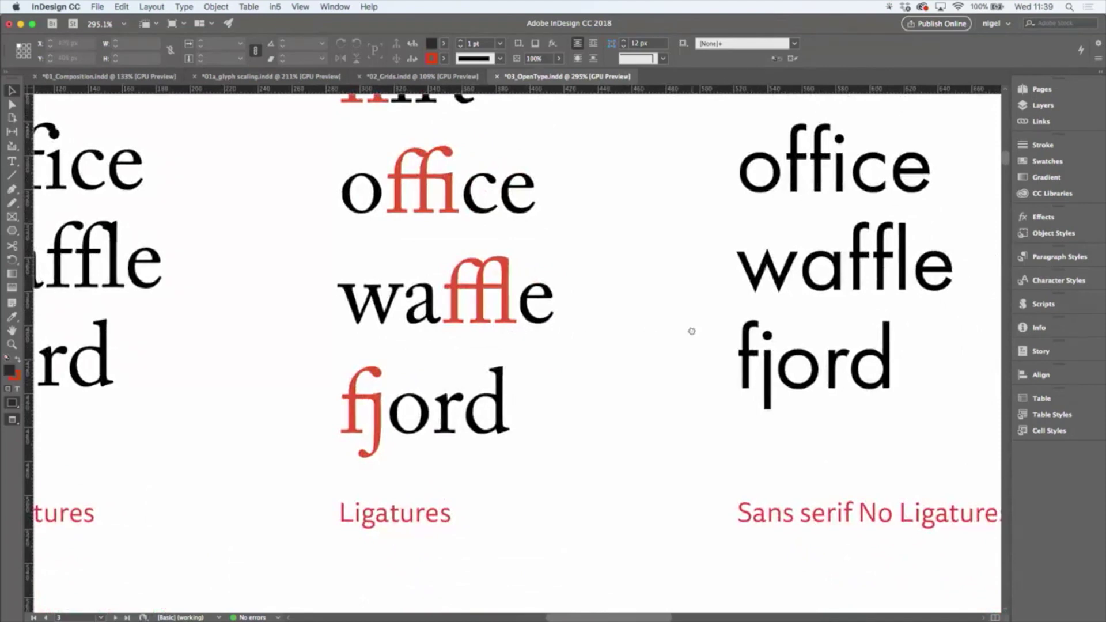
mouse_move(692, 329)
mouse_down()
mouse_move(530, 380)
mouse_move(506, 401)
mouse_up()
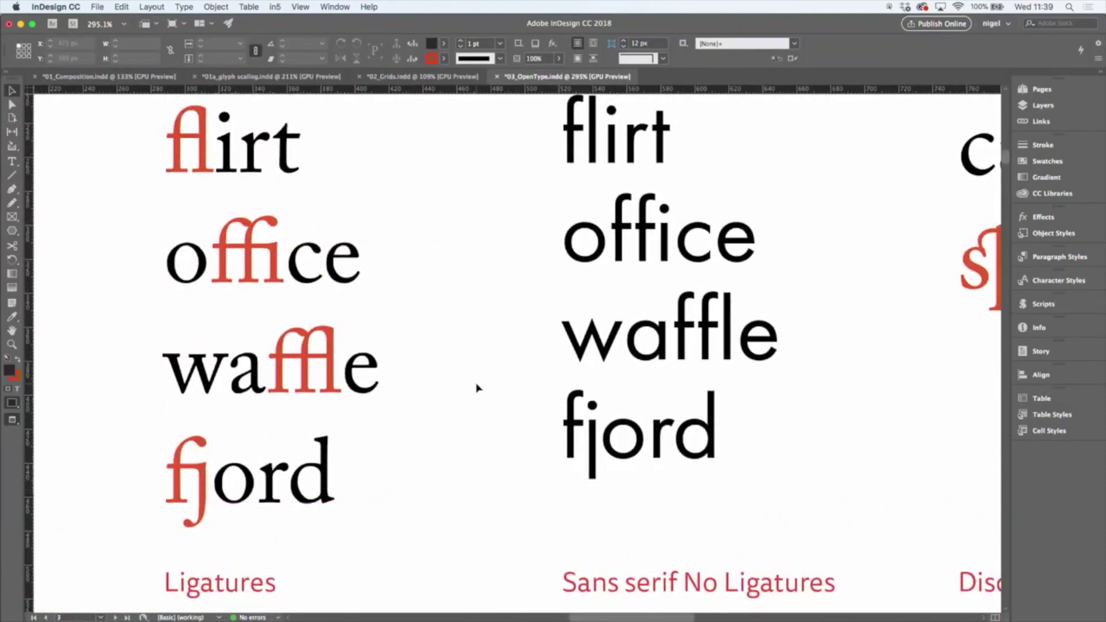
key(super+0)
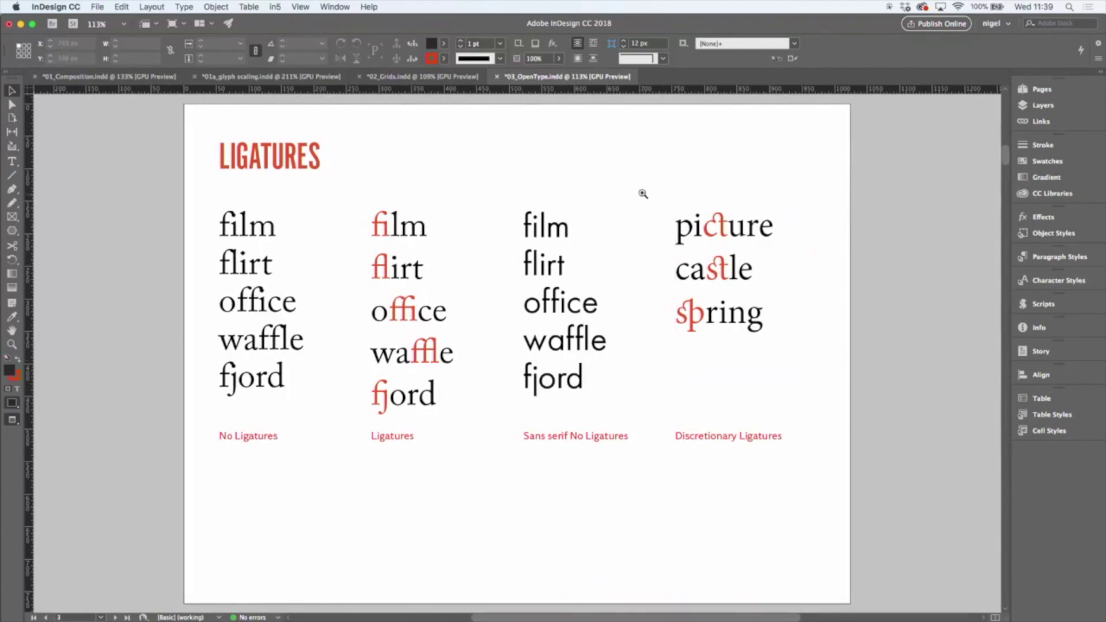
drag(843, 361, 845, 398)
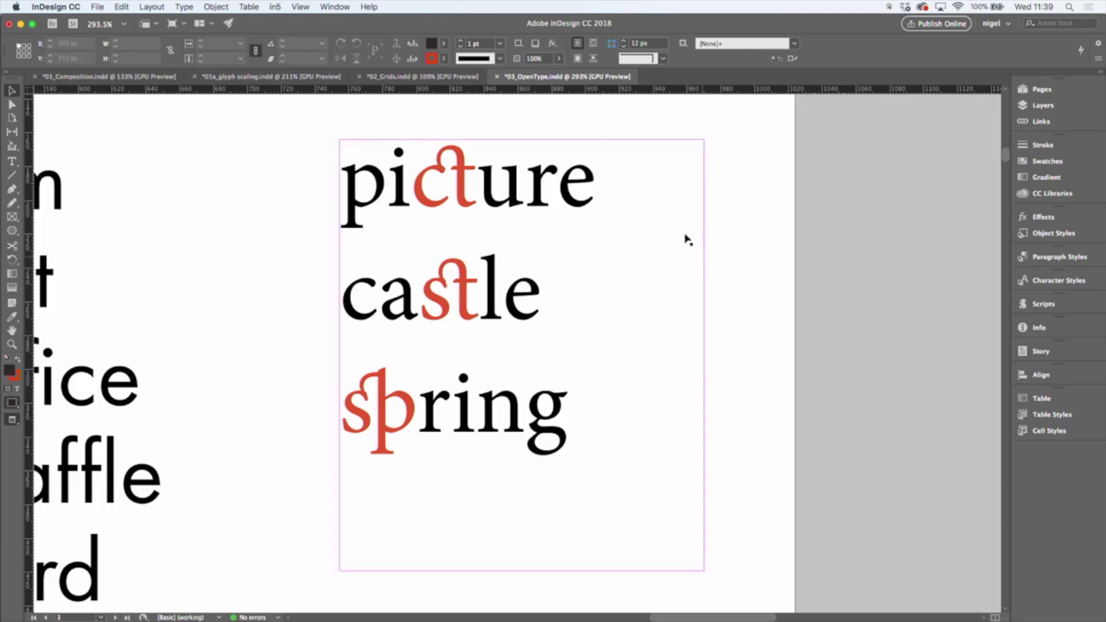
double_click(475, 178)
key(shift+Left)
key(shift+Left)
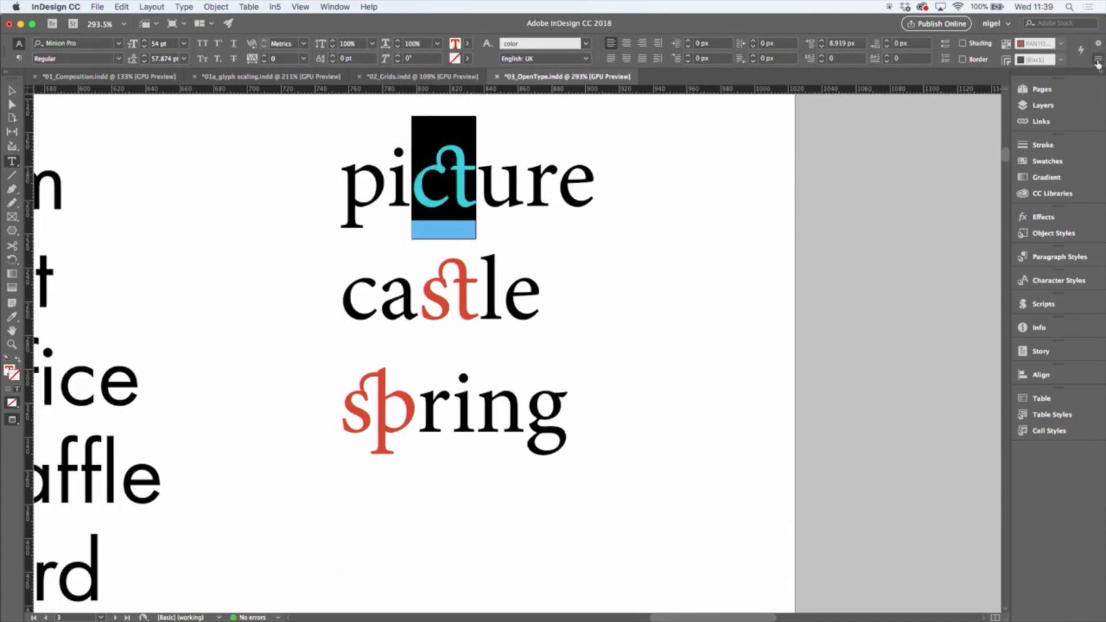
click(1096, 60)
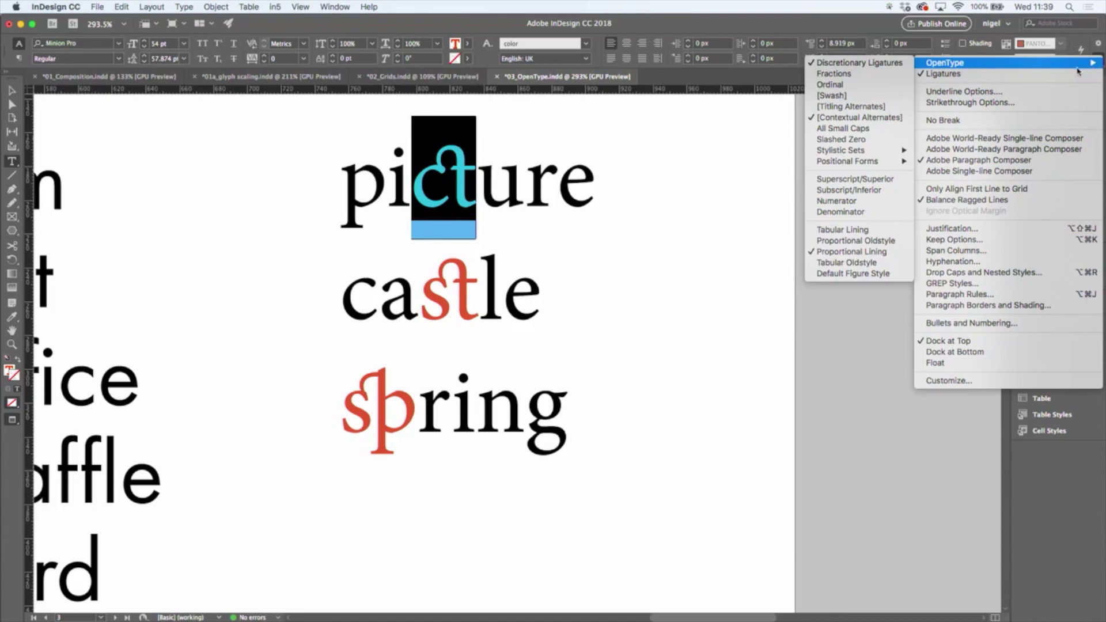
mouse_move(1003, 63)
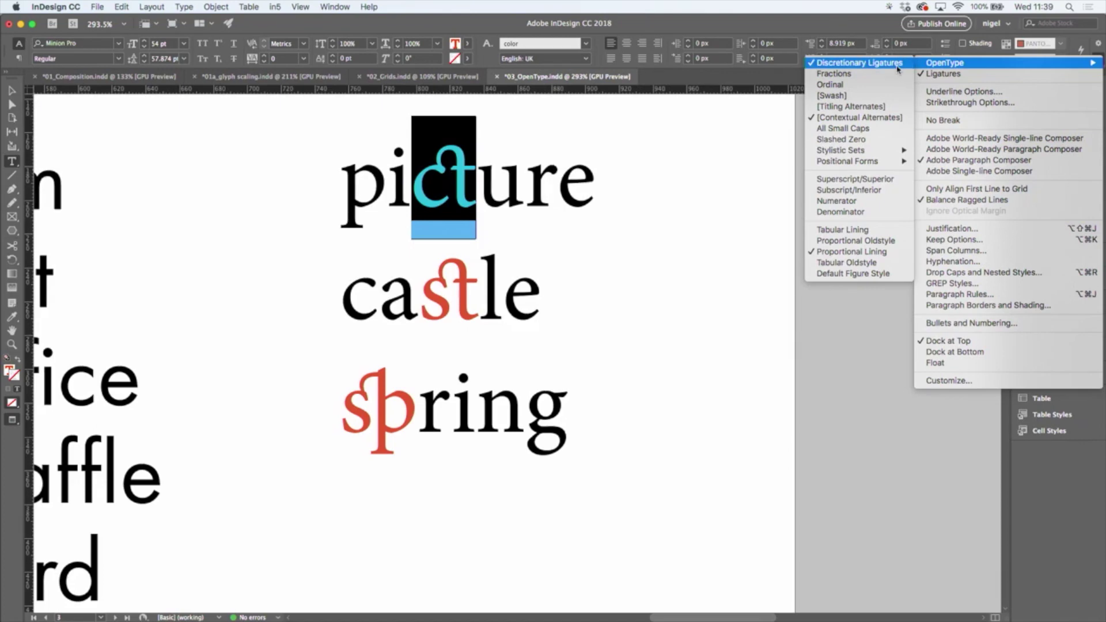
click(898, 68)
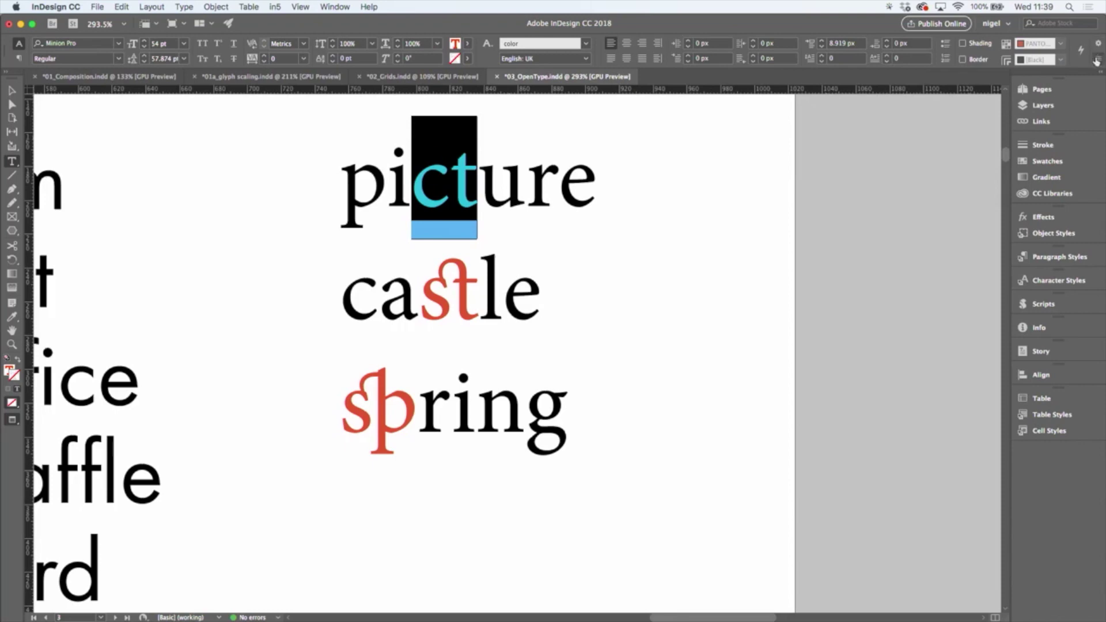
click(1096, 59)
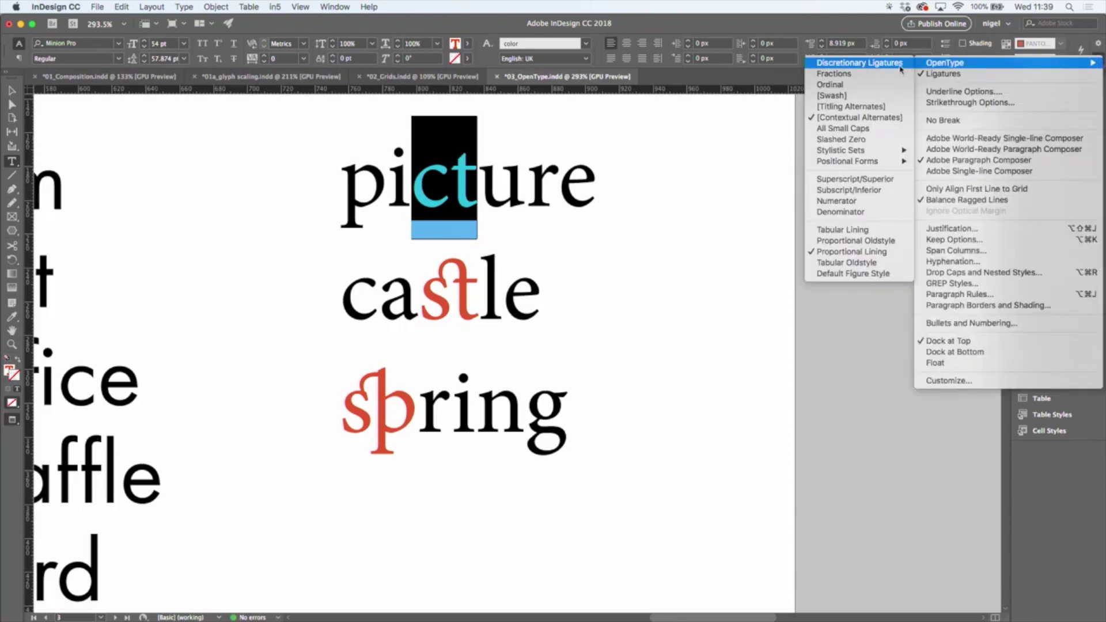
click(900, 68)
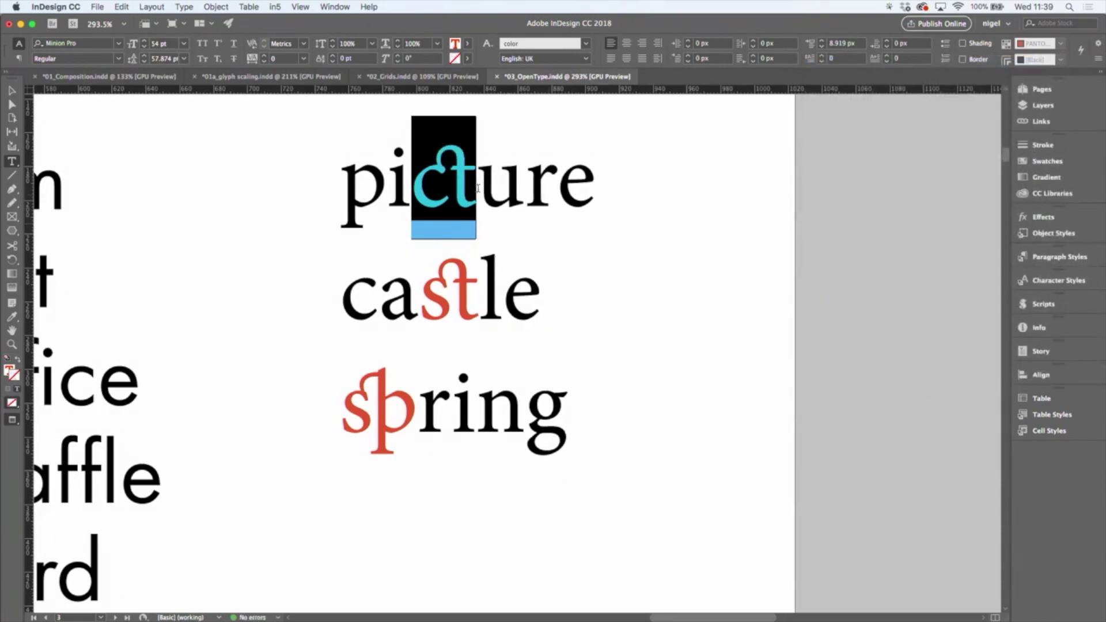
click(476, 240)
key(super+0)
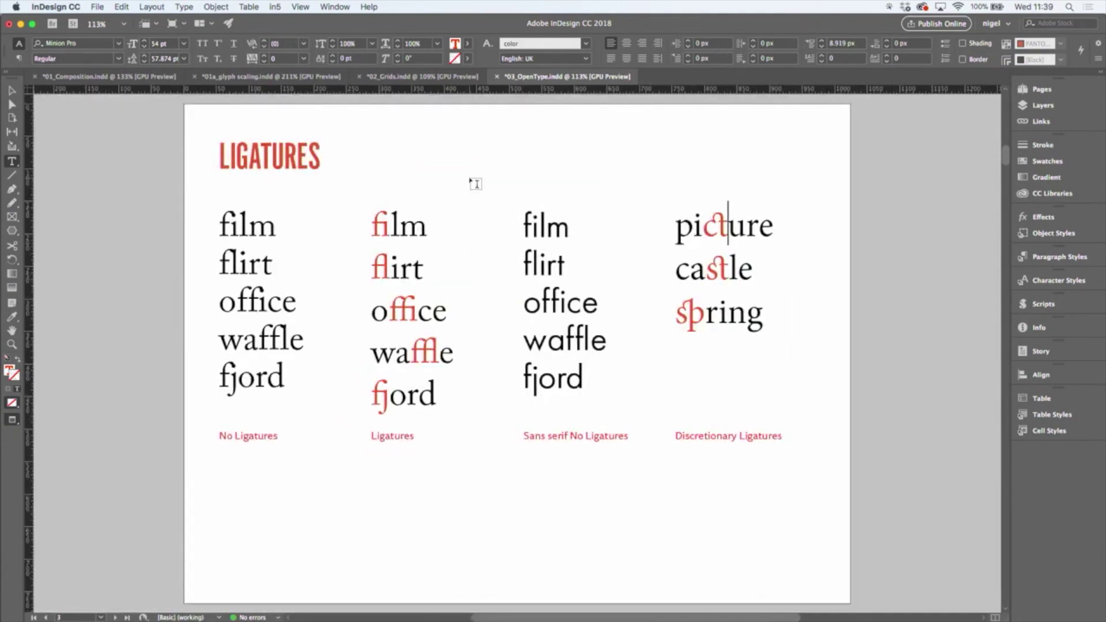
- Deselect the ligatures frame and move on to the FOR EVERY display-font page
click(12, 92)
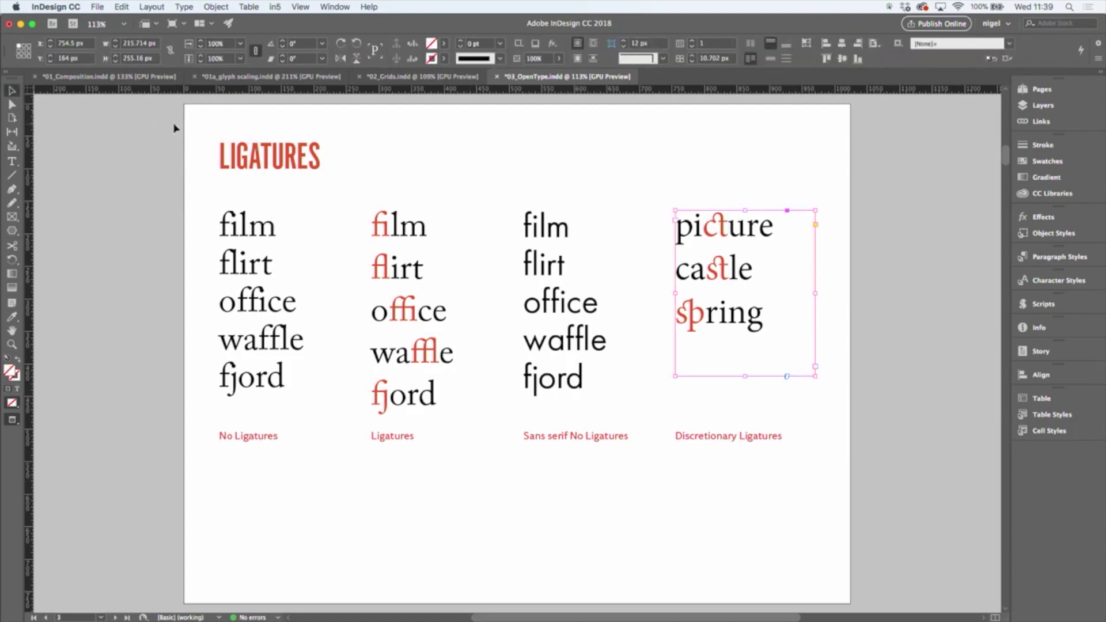
click(197, 129)
key(shift+Page_Down)
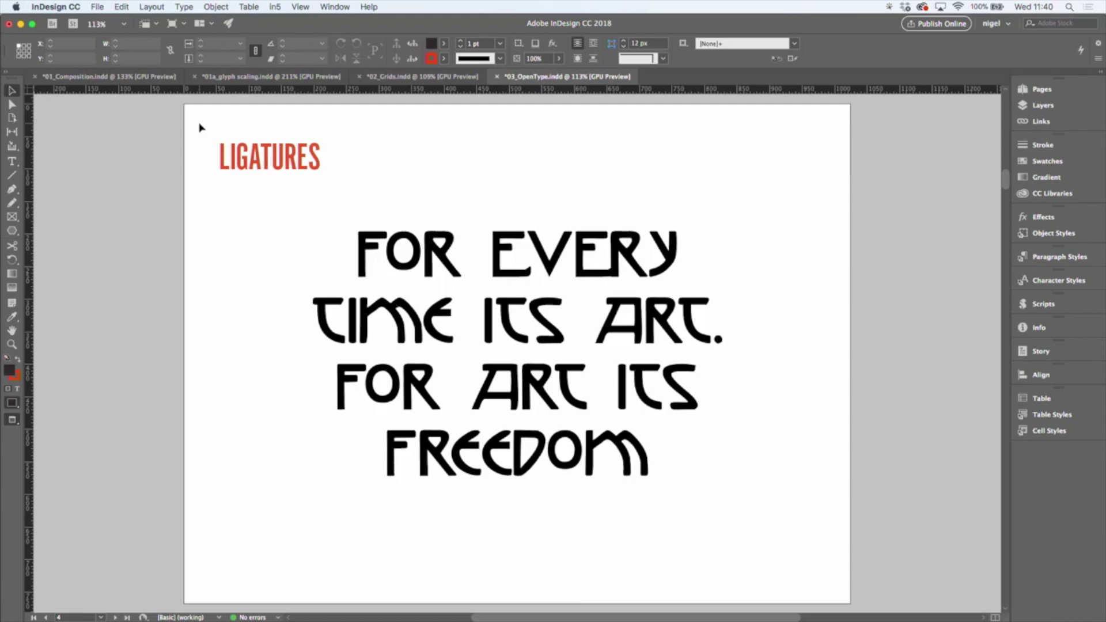
- Join the E and R of EVERY into the ER ligature alternate, then advance to the Dotless I page
double_click(640, 244)
drag(640, 245, 581, 243)
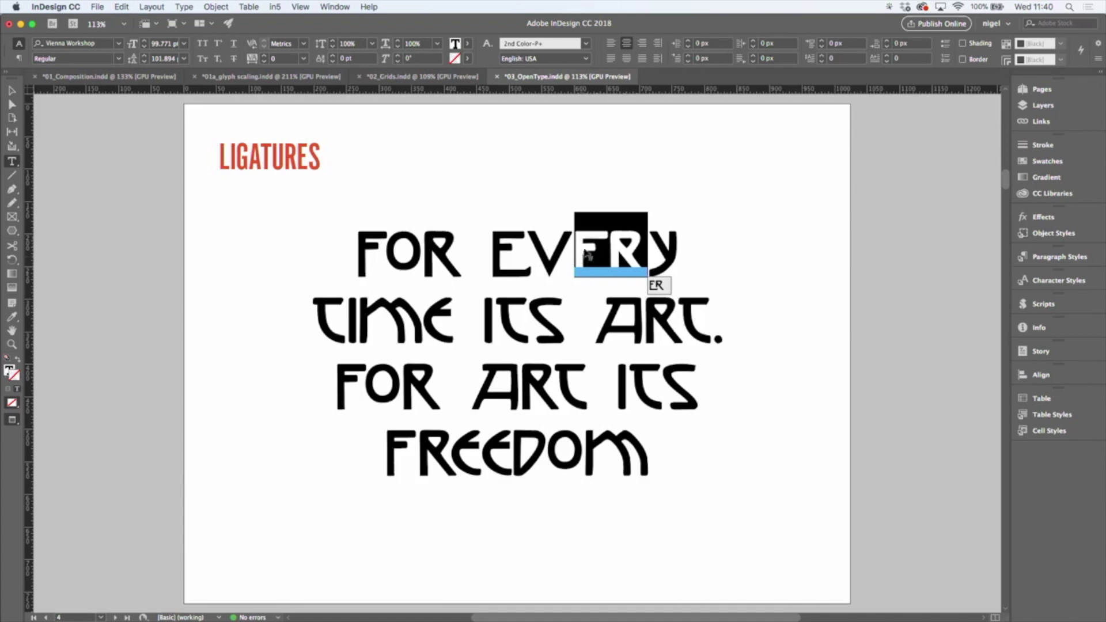
click(656, 285)
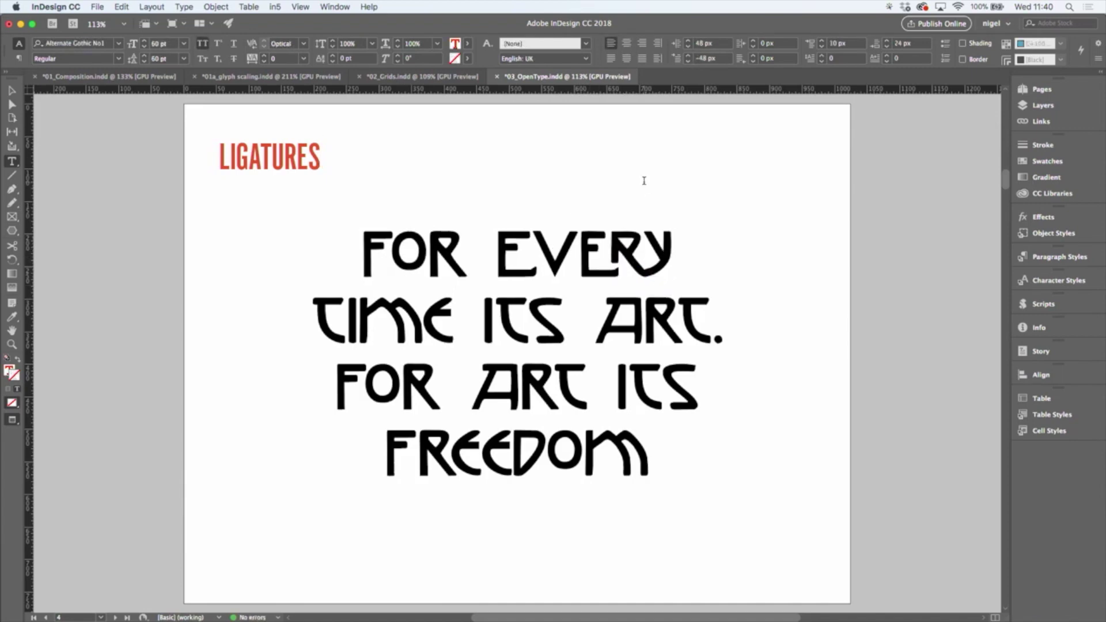
key(shift+Page_Down)
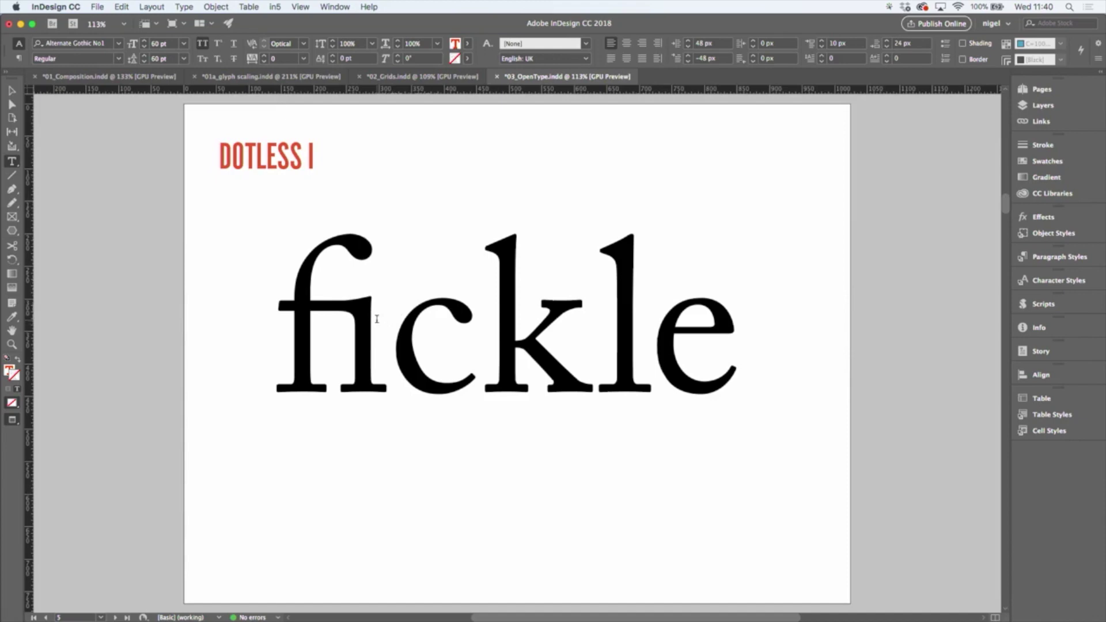
- Isolate the i inside the fi ligature of fickle and delete it to make way for a dotless ı
drag(380, 320, 307, 309)
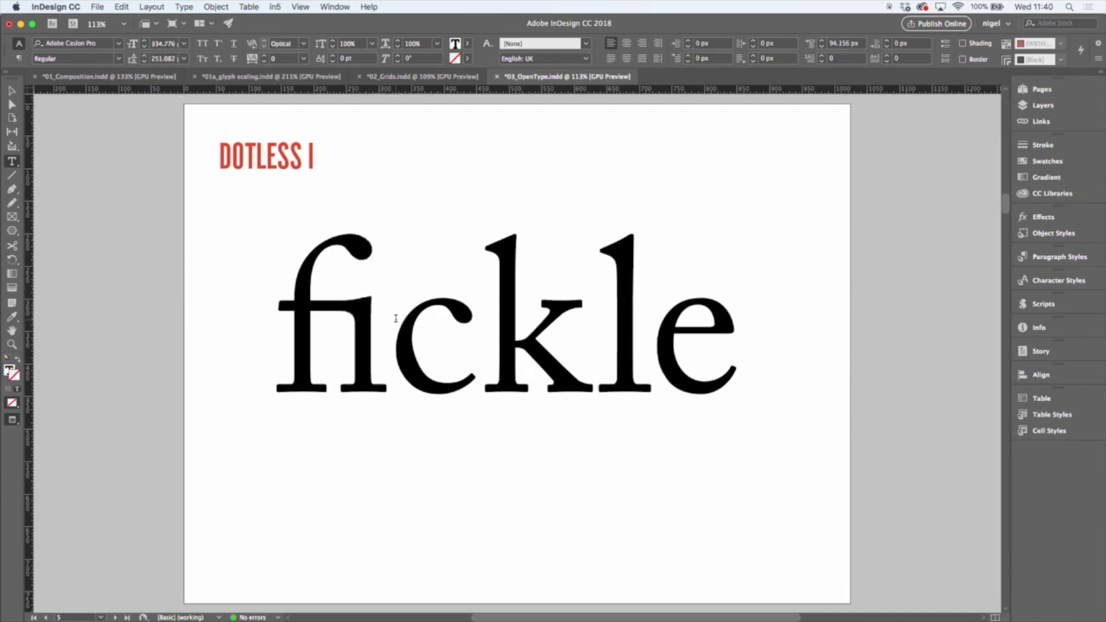
double_click(395, 322)
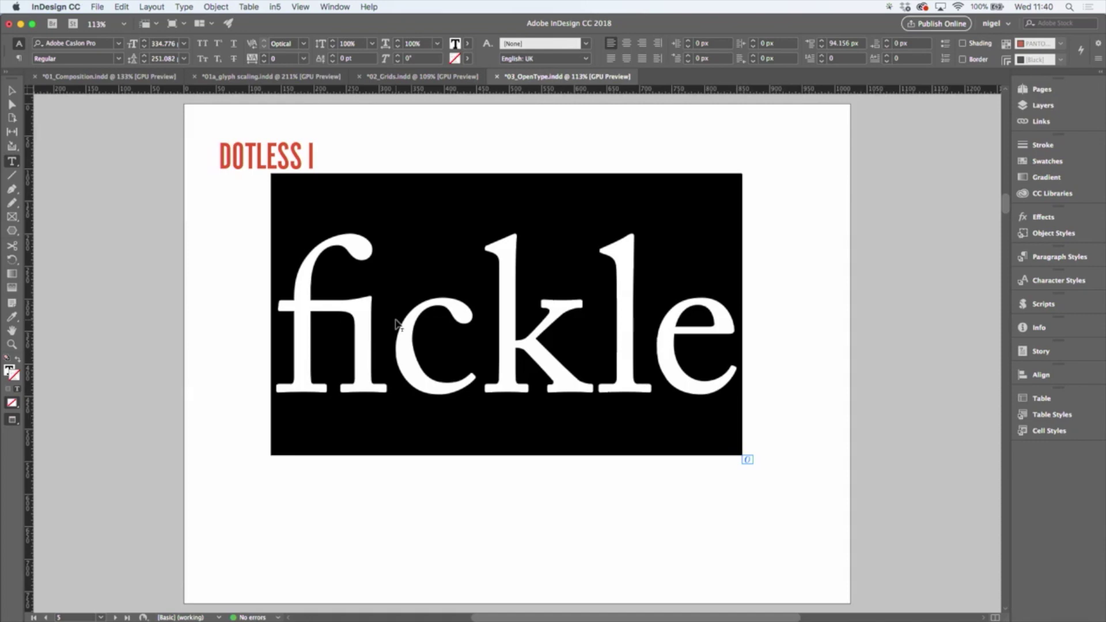
click(384, 318)
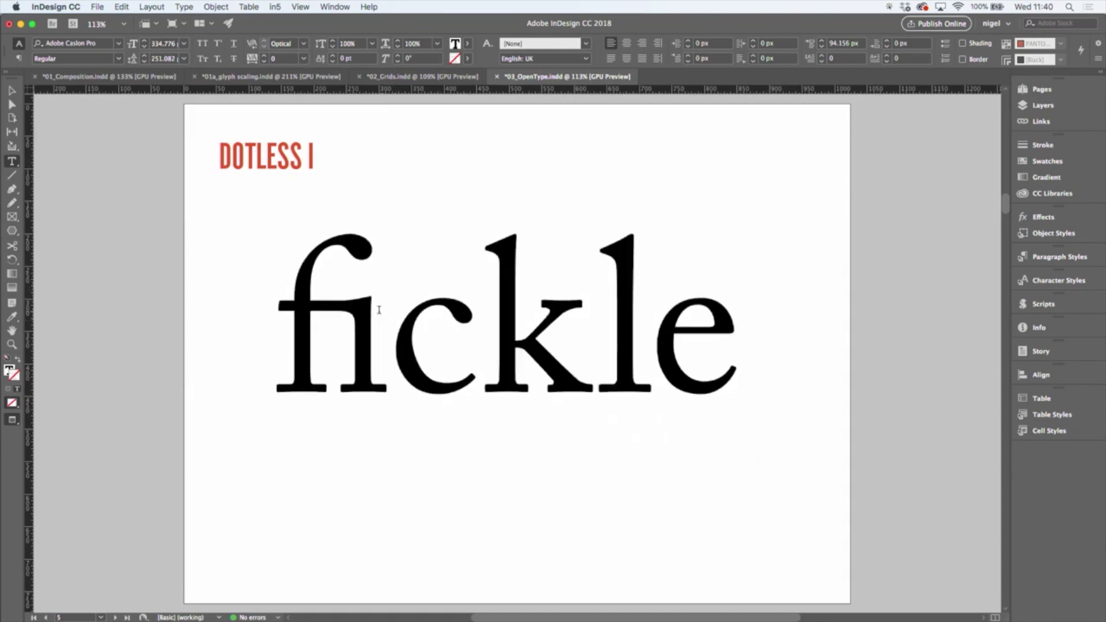
drag(377, 306, 277, 304)
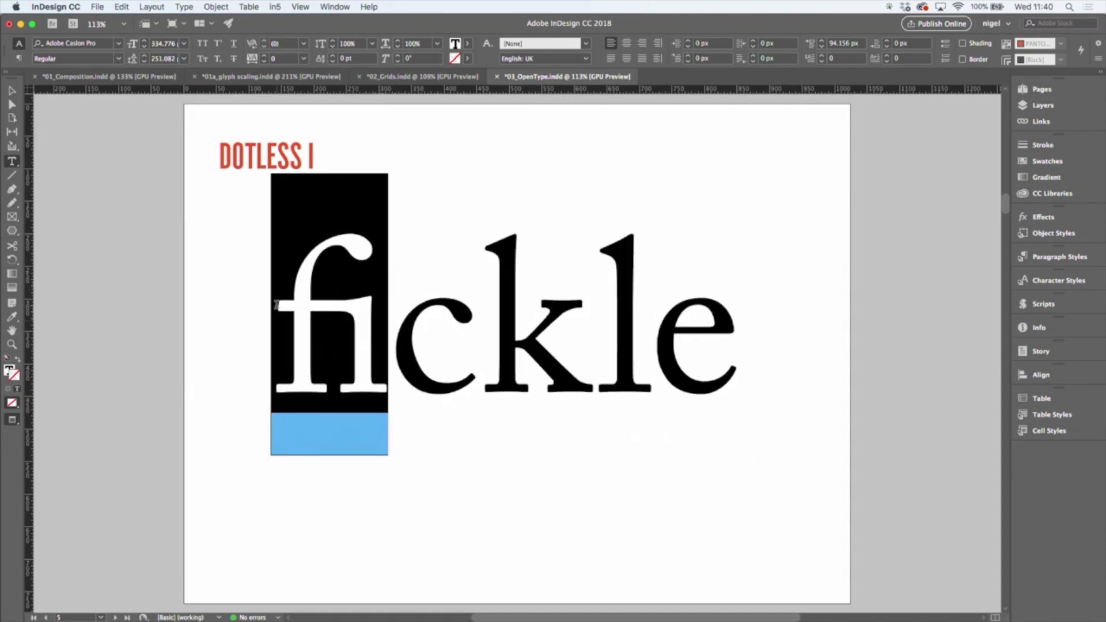
click(385, 339)
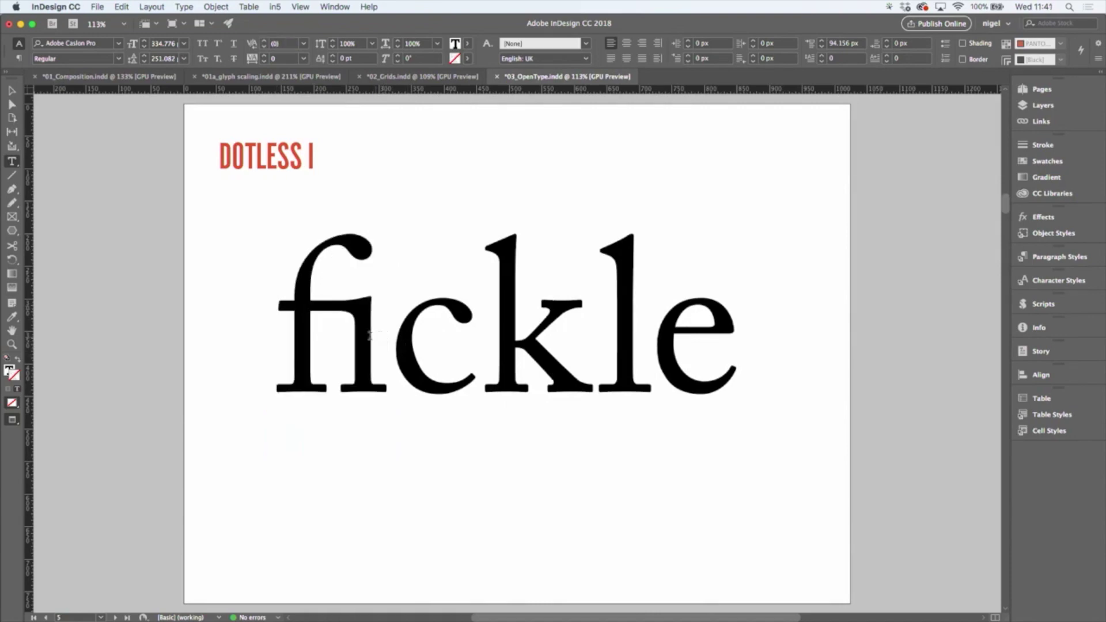
drag(369, 336, 355, 340)
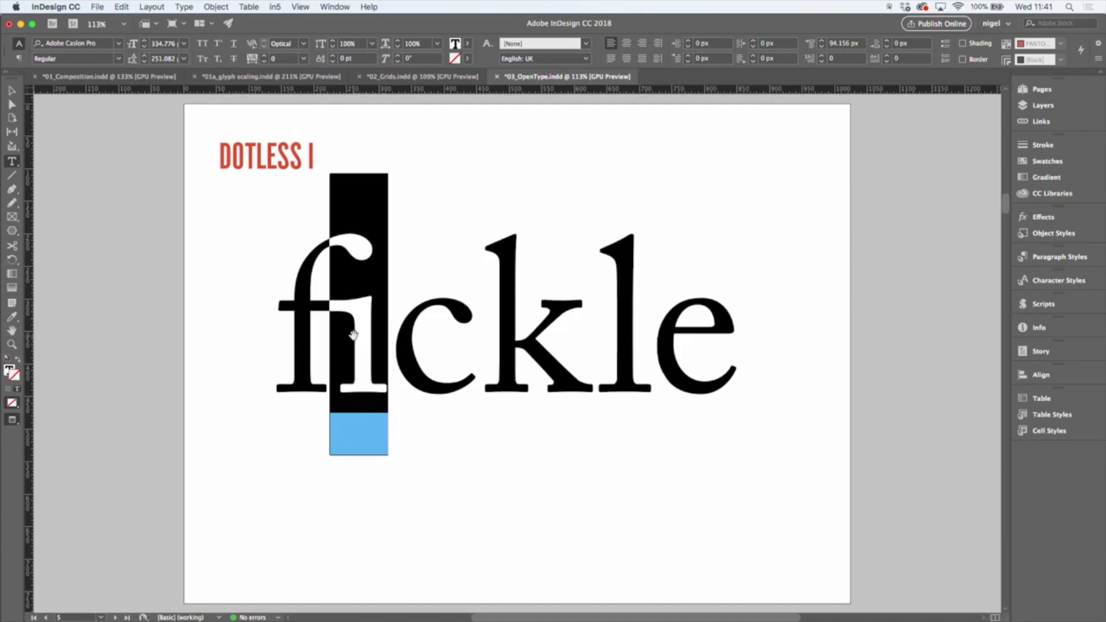
text(^)
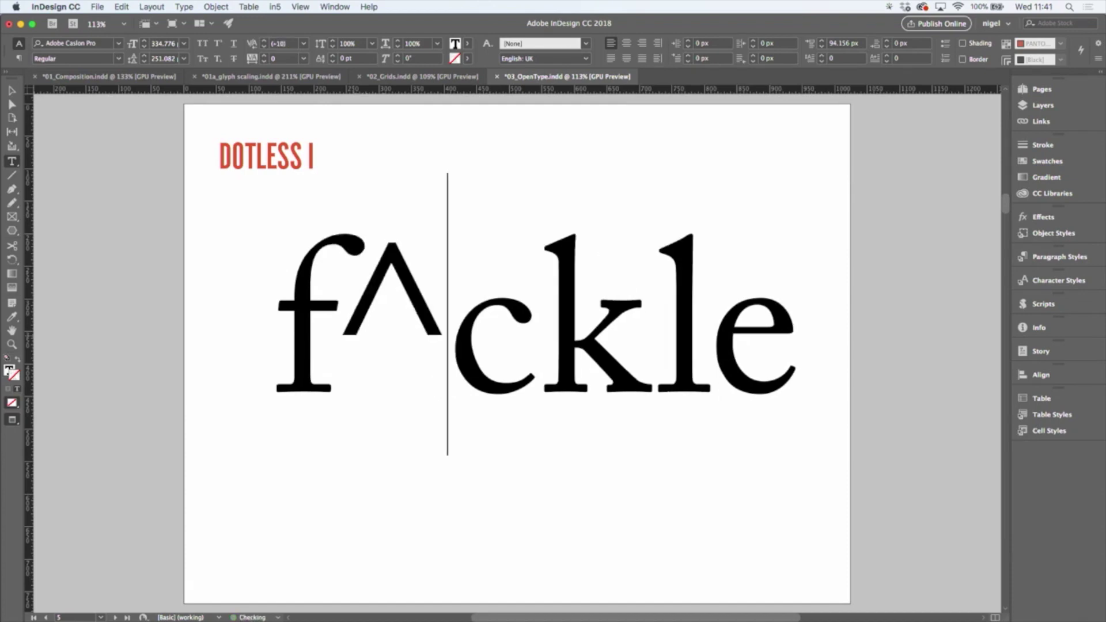
key(BackSpace)
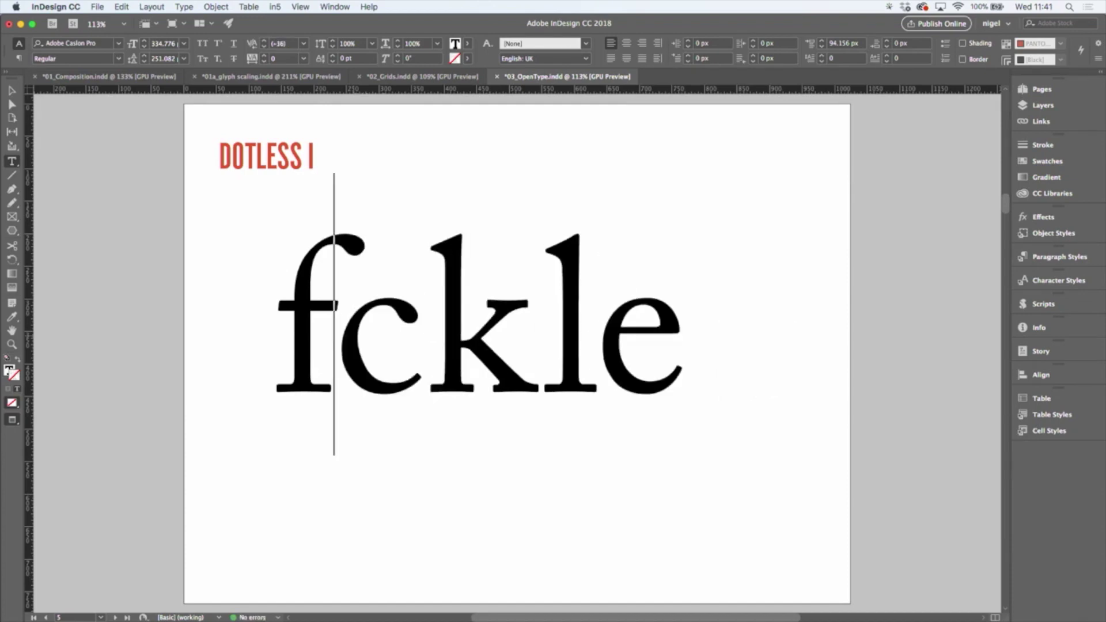
text(ı)
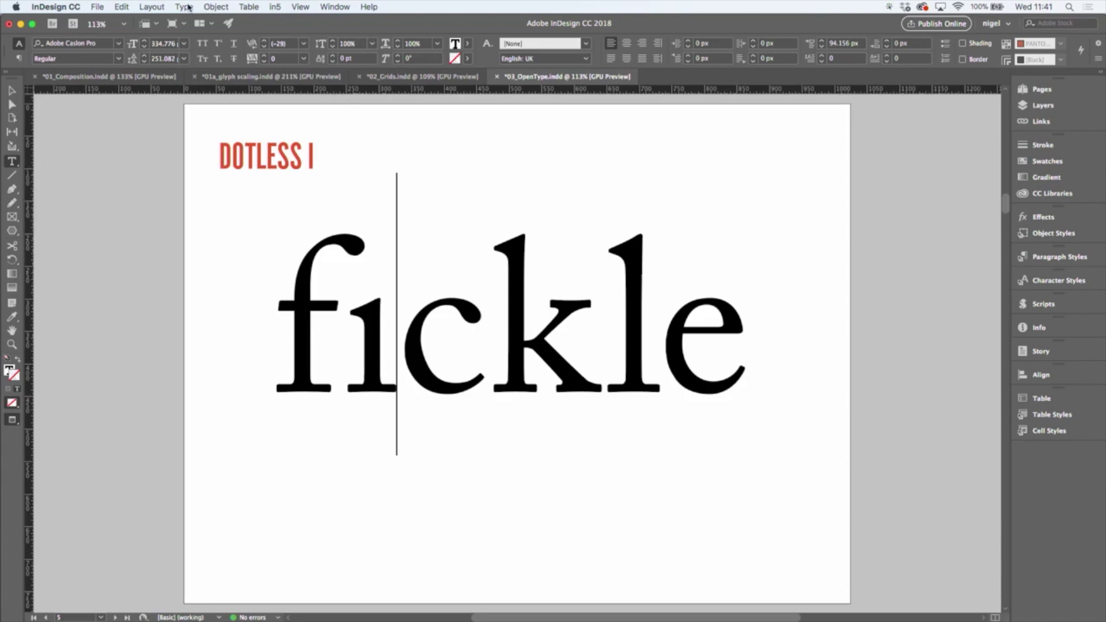
click(183, 7)
click(210, 93)
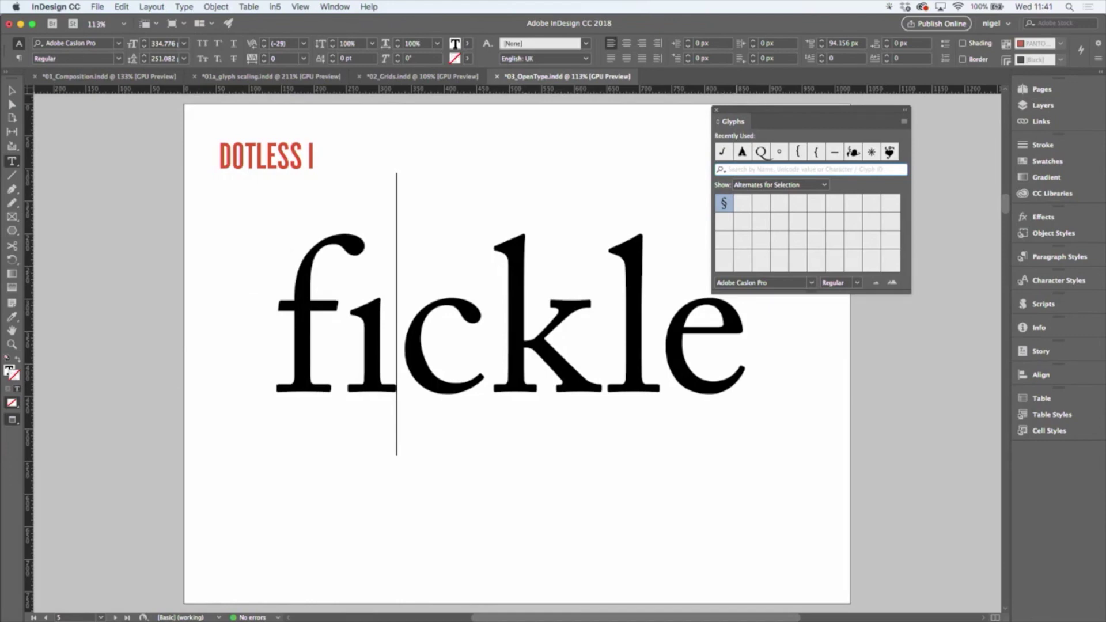
text(dotless)
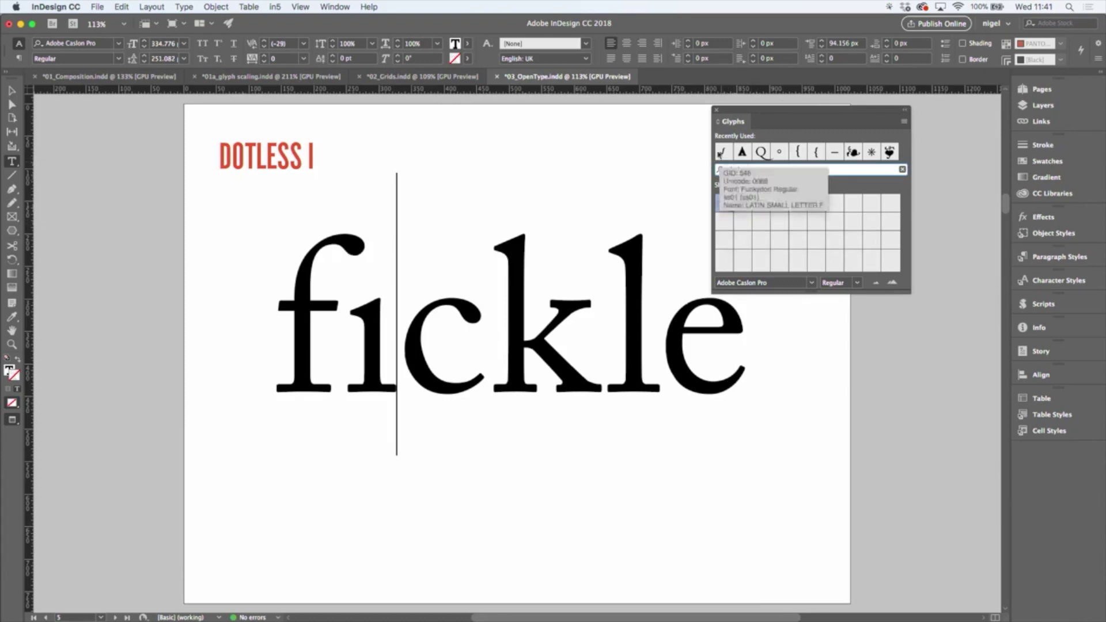
click(716, 112)
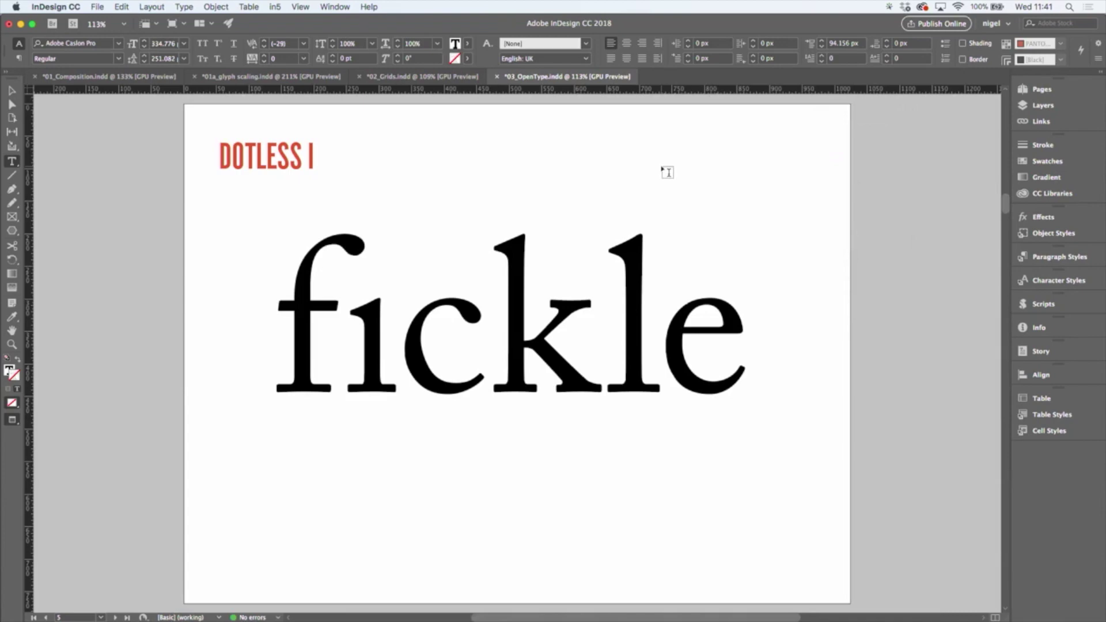